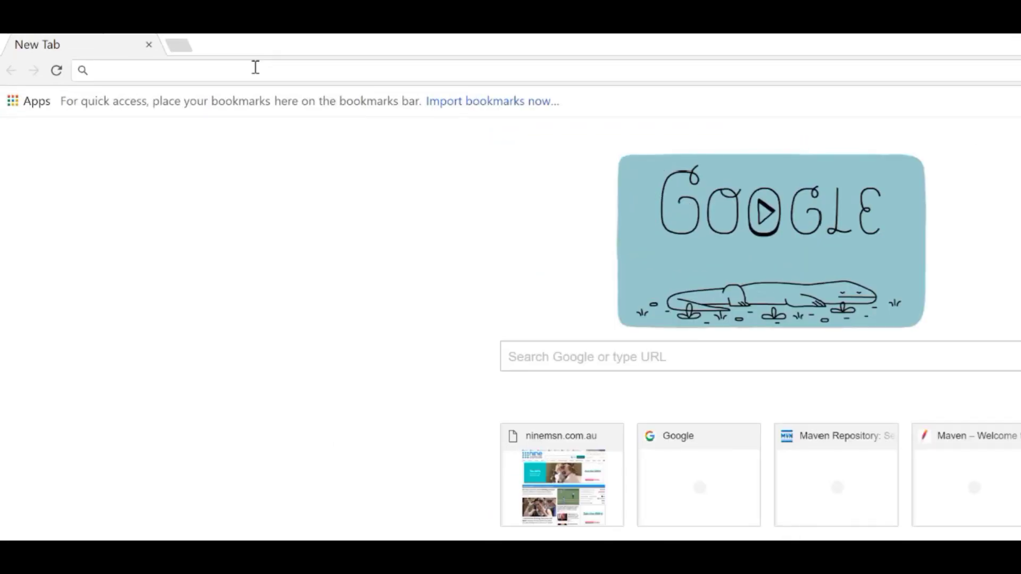
Load dev.mysql.com in Chrome, correcting the 'del' typo, and go to MySQL Downloads.
type("del.mysql.com")
key("Left")
key("Left")
key("Left")
key("Left")
key("Left")
key("BackSpace")
type("v")
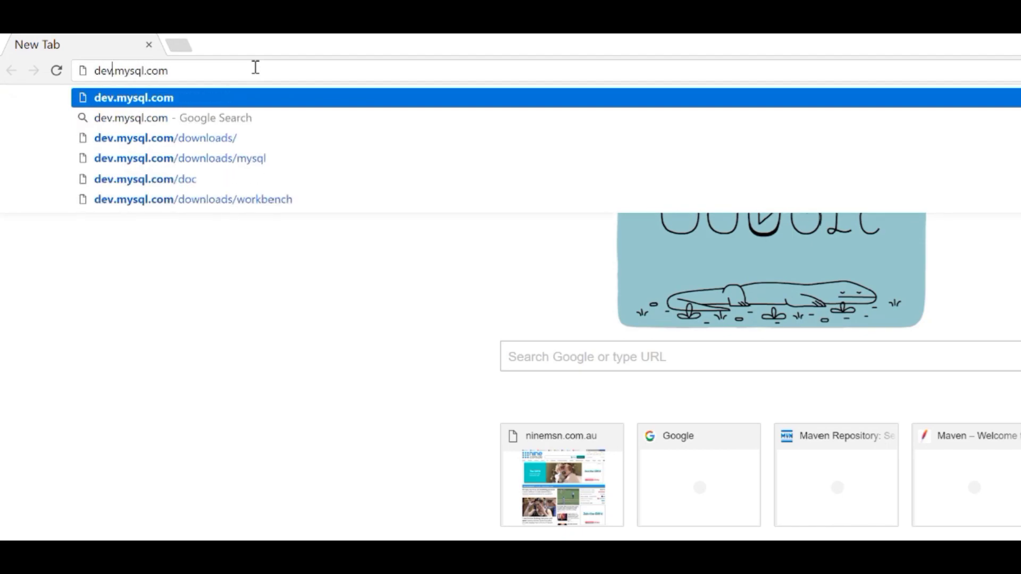
key("Return")
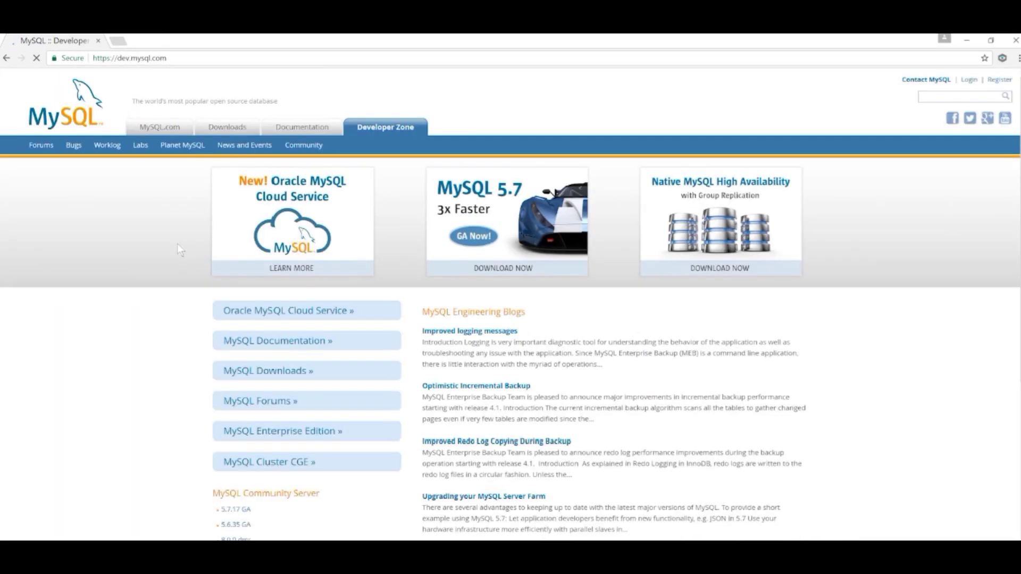
left_click(240, 372)
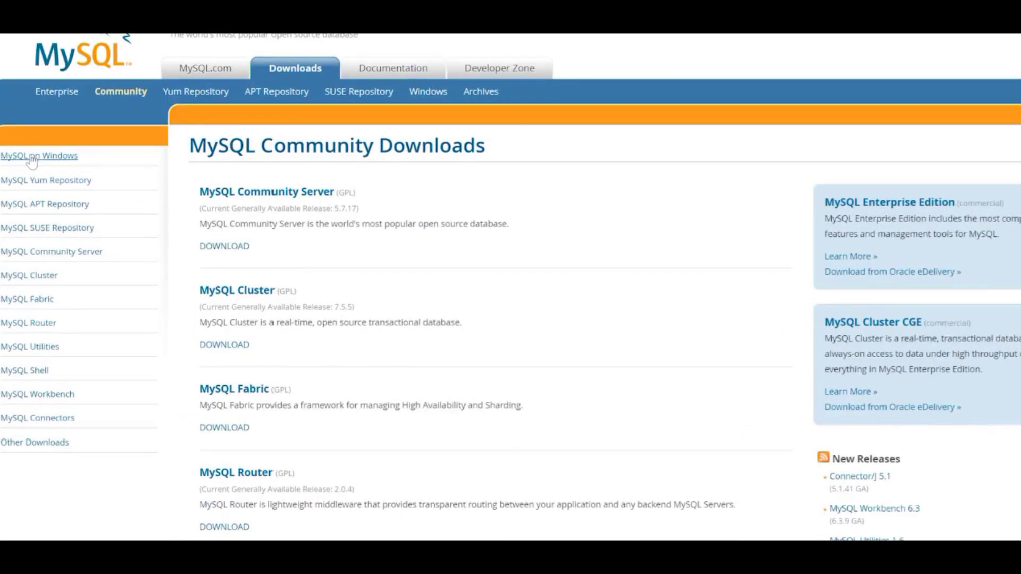
Go to MySQL on Windows, then to the MySQL Installer download page.
left_click(32, 157)
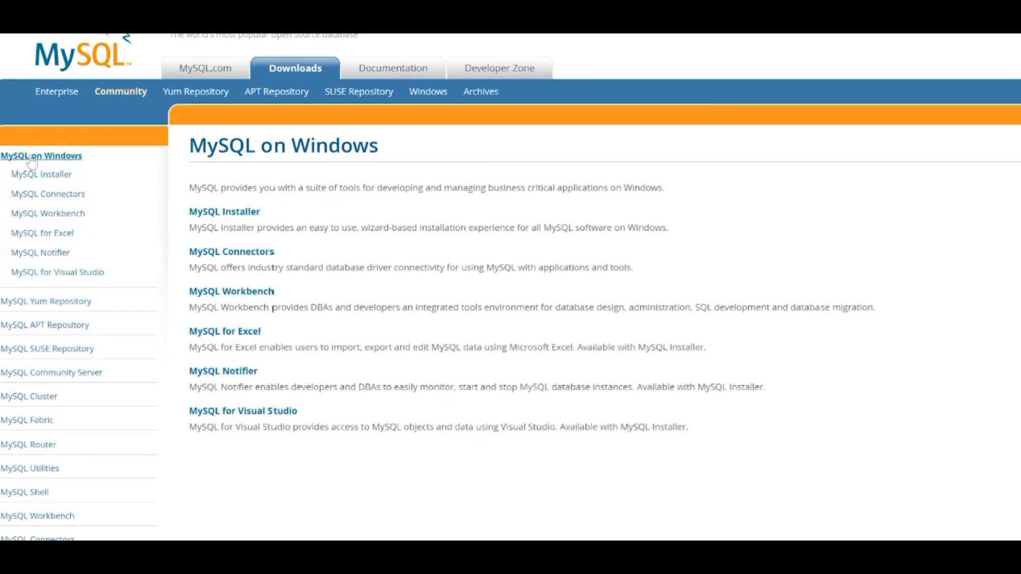
left_click(254, 213)
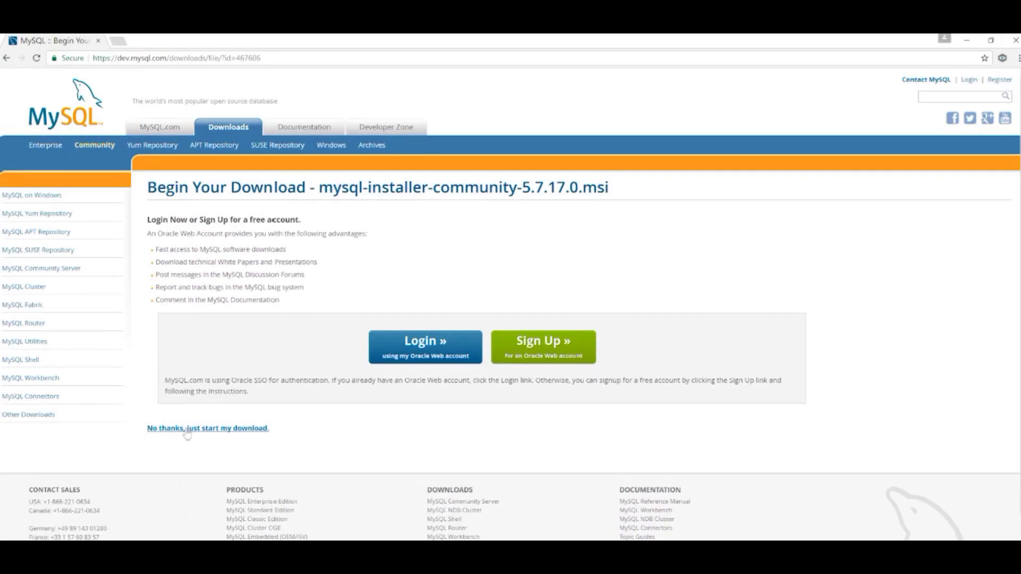
Start the installer download without logging in and return to the Download MySQL Installer page.
left_click(186, 431)
left_click(7, 58)
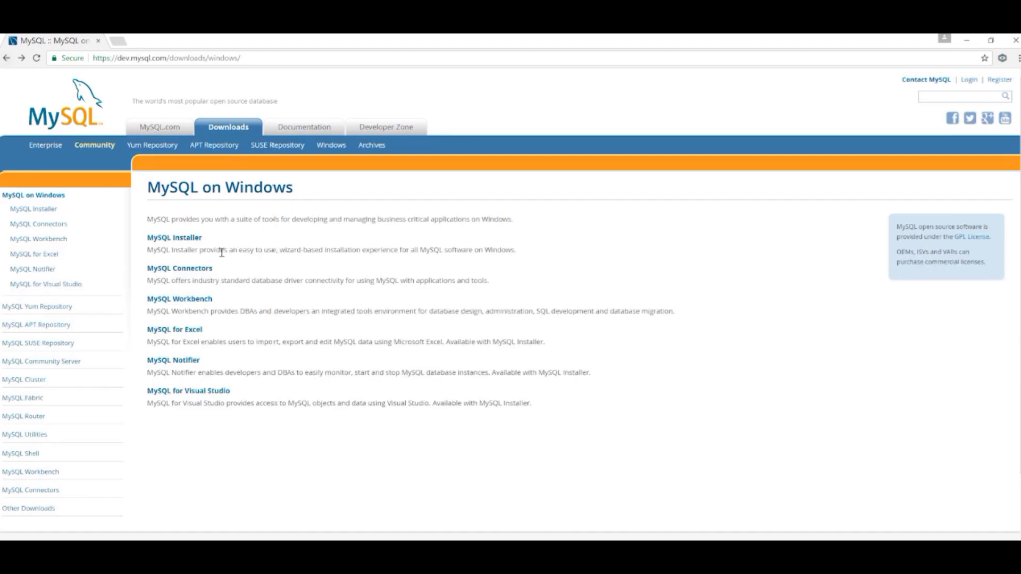
left_click(183, 239)
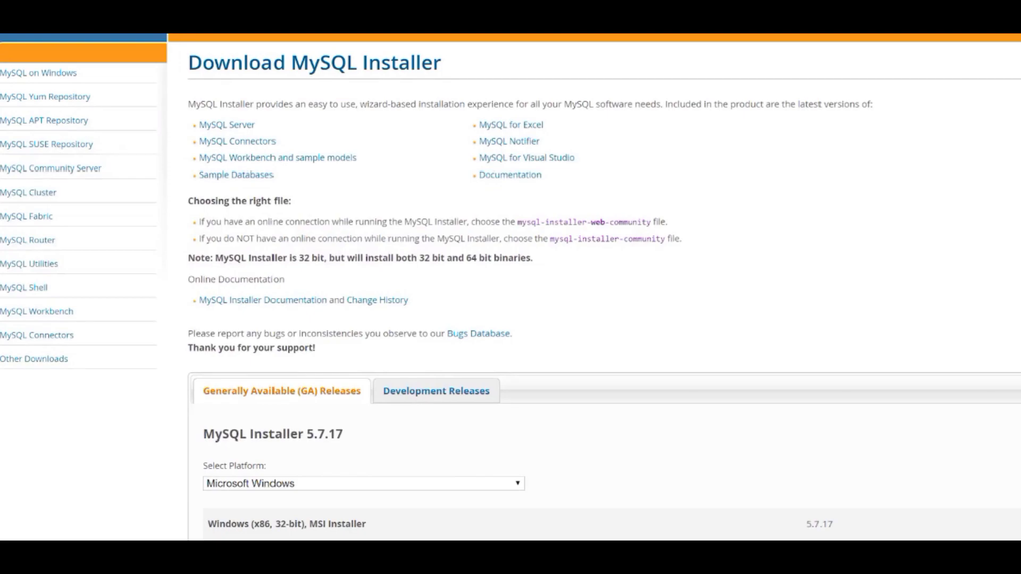
key("super")
left_click(136, 401)
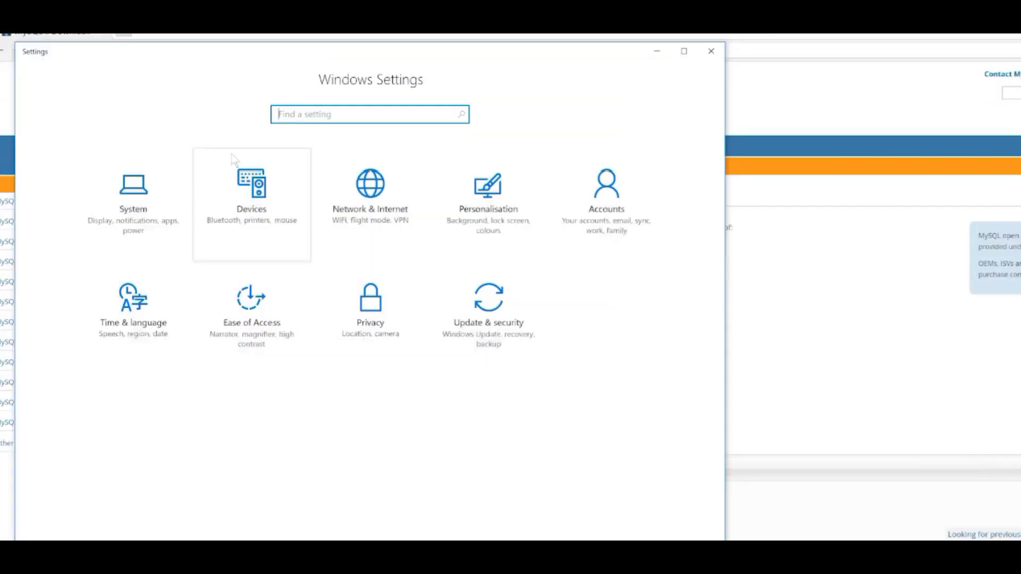
type("about")
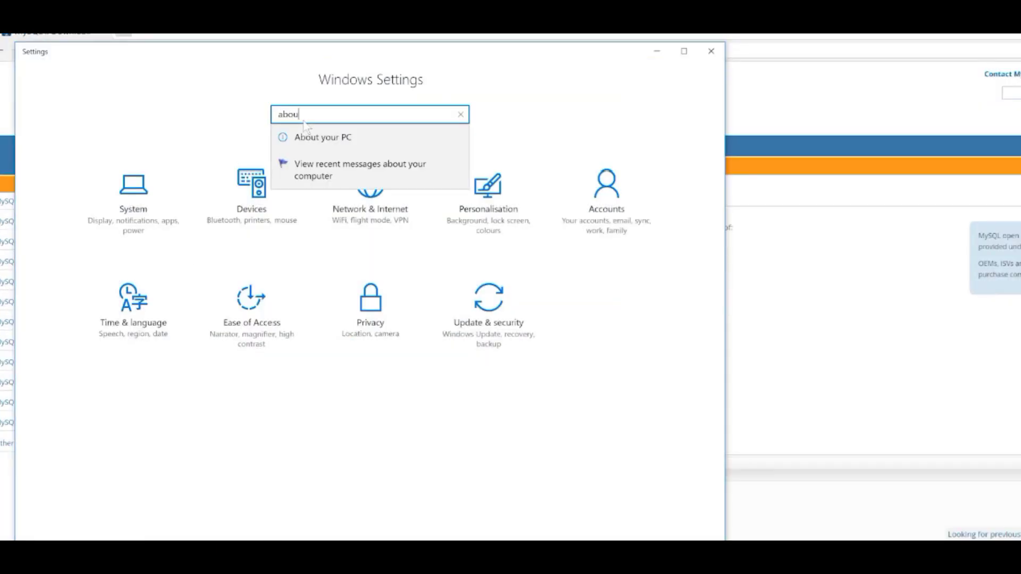
left_click(315, 140)
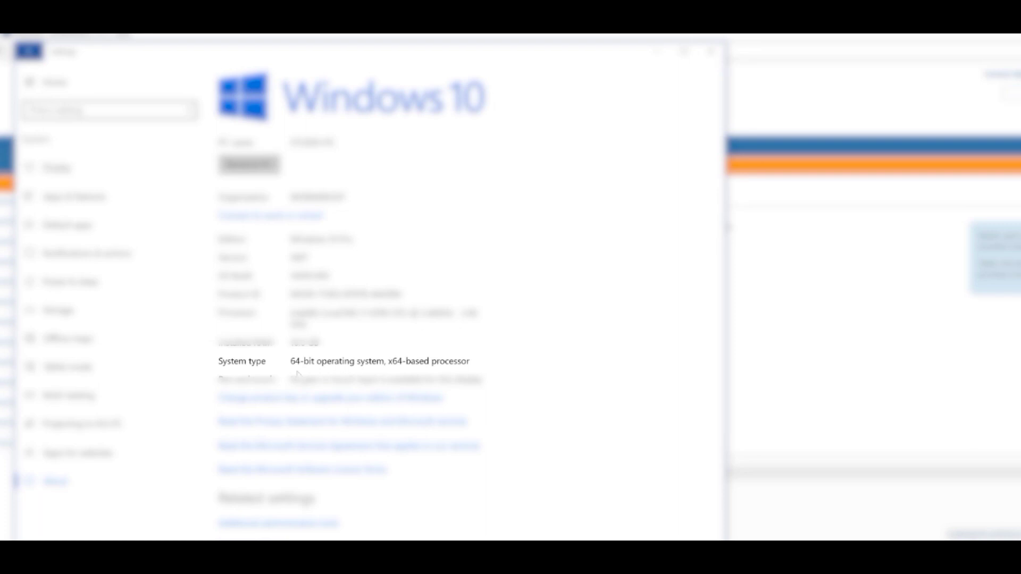
left_click(95, 318)
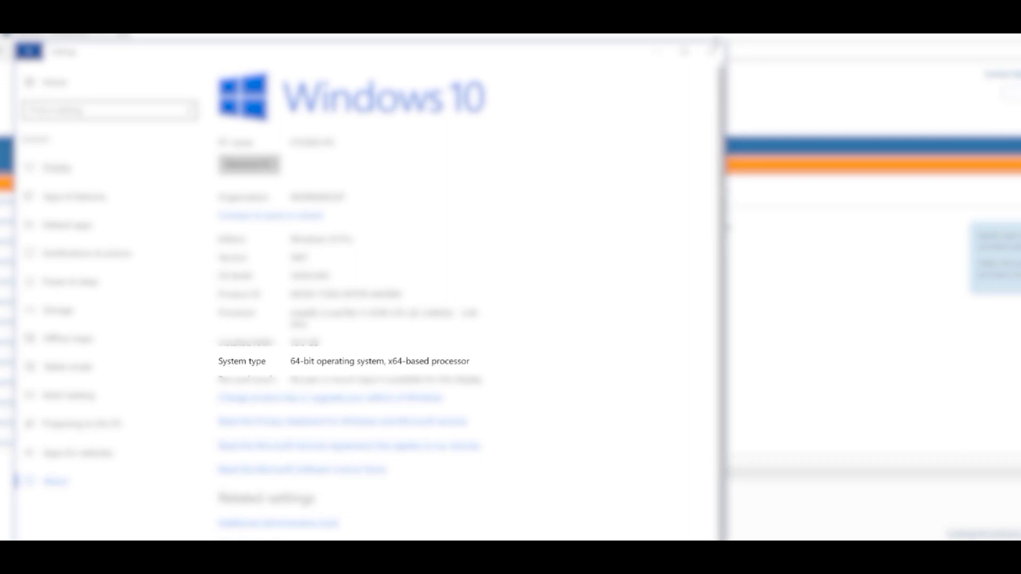
left_click(711, 52)
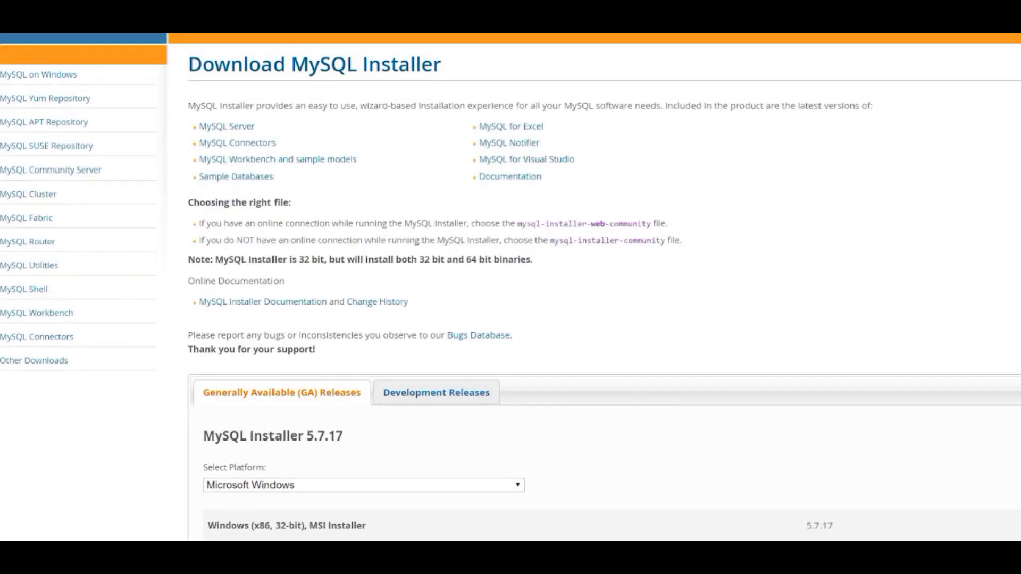
Open the downloaded MySQL installer from the browser's download shelf.
right_click(126, 538)
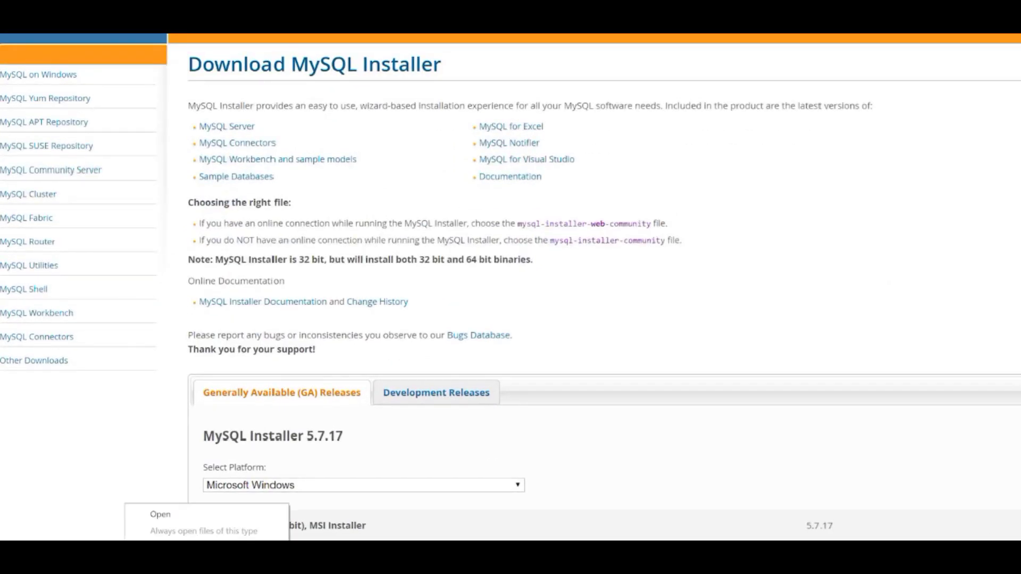
left_click(161, 515)
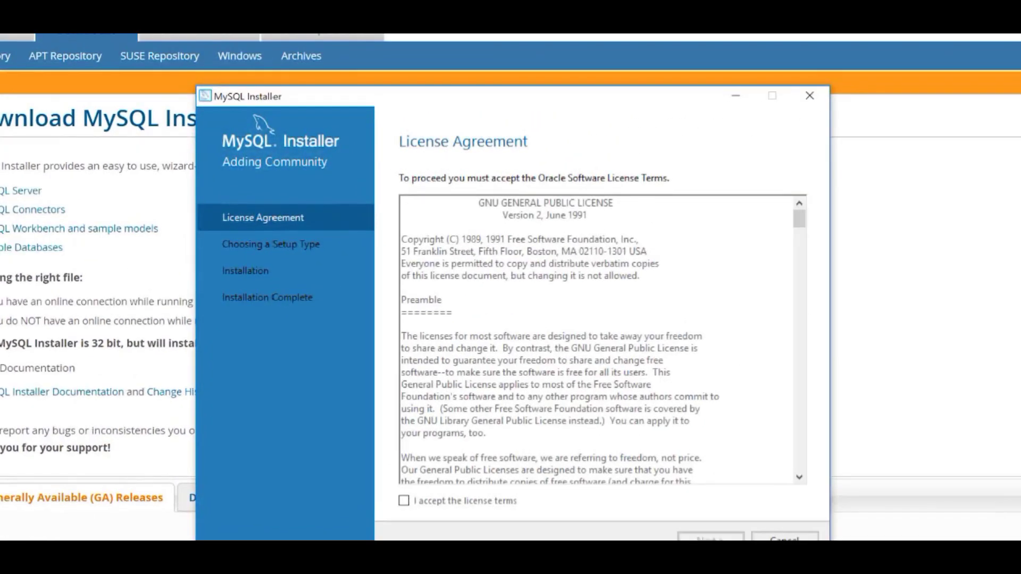
Accept the MySQL license terms and proceed to setup type selection.
left_click(413, 505)
left_click(733, 536)
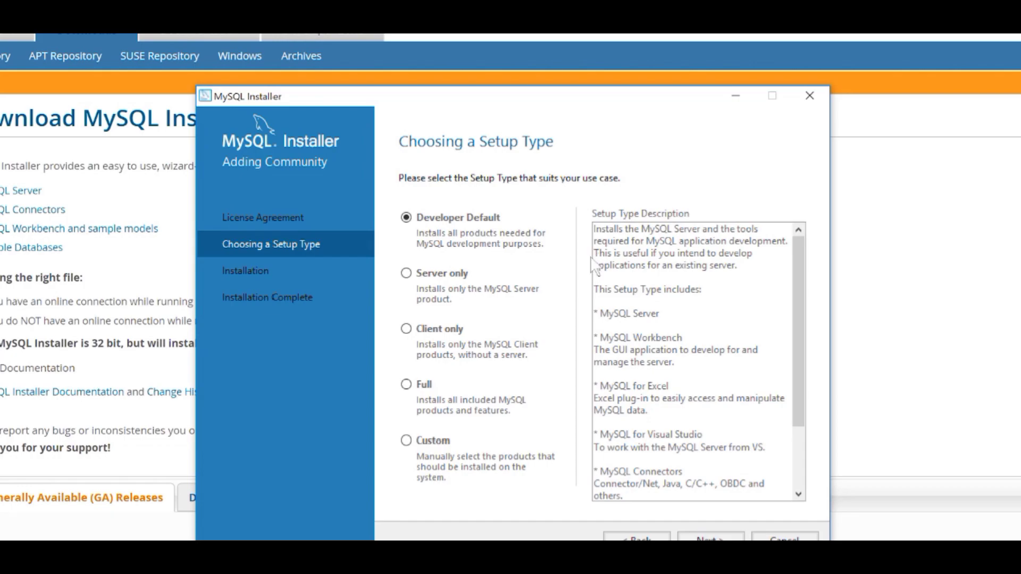
Preview the Server only, Client only and Full setup types, then proceed with Custom.
left_click(405, 274)
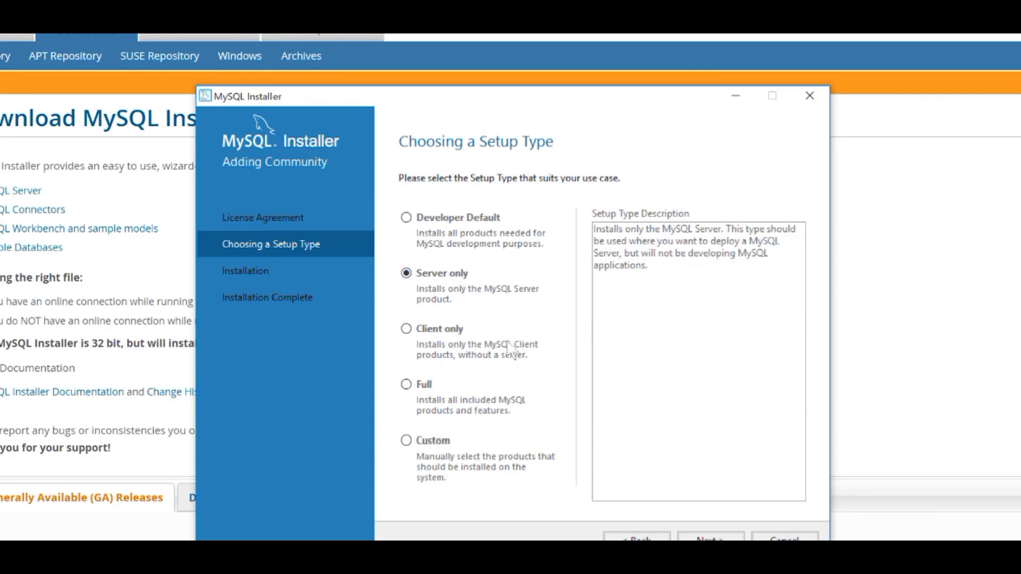
left_click(406, 329)
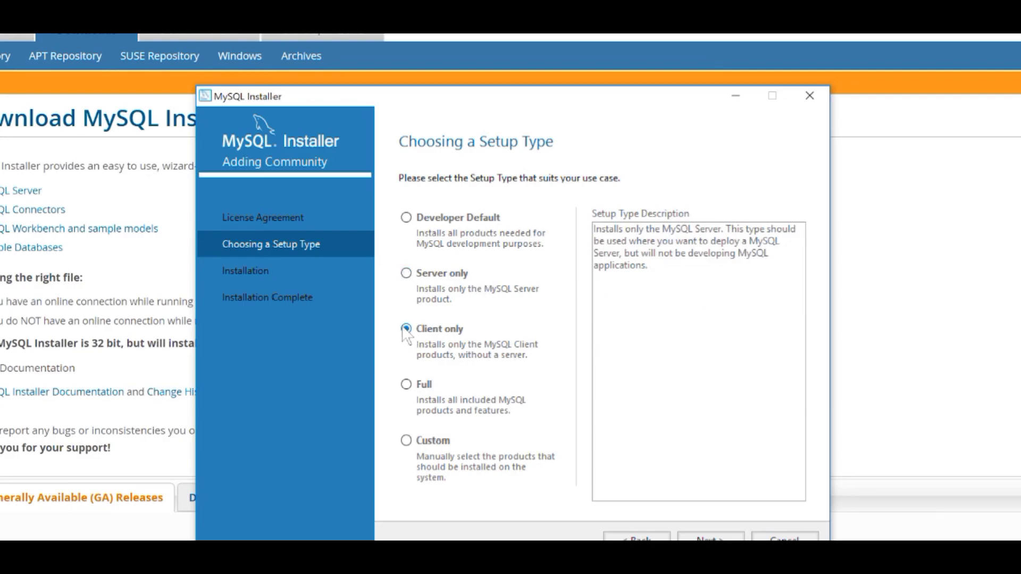
left_click(405, 387)
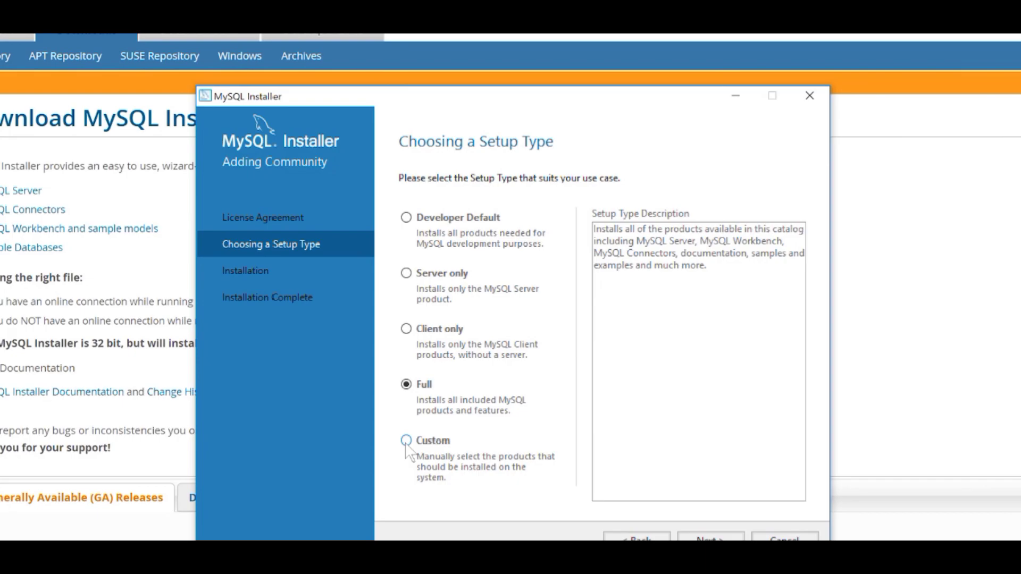
left_click(406, 443)
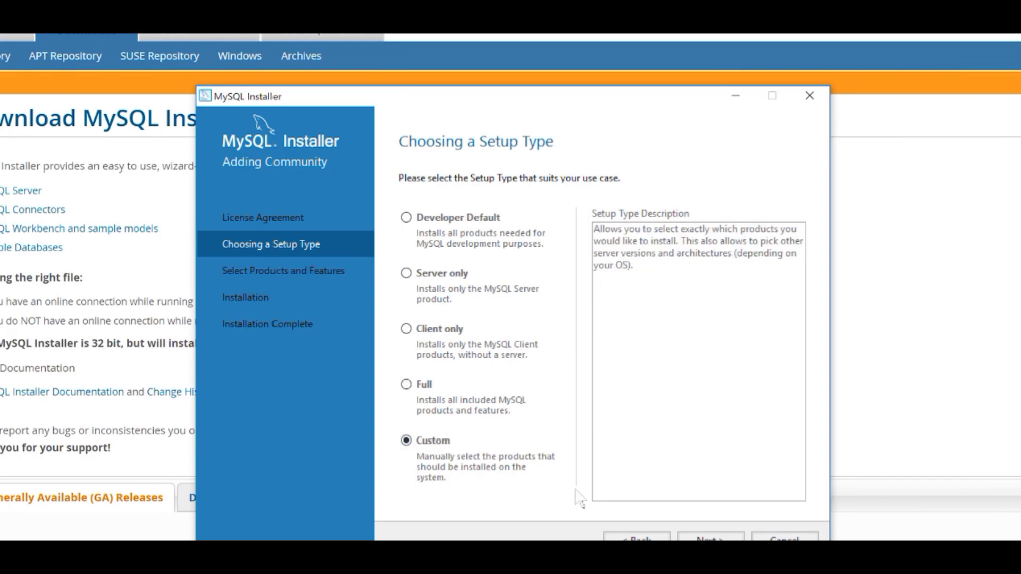
left_click(703, 536)
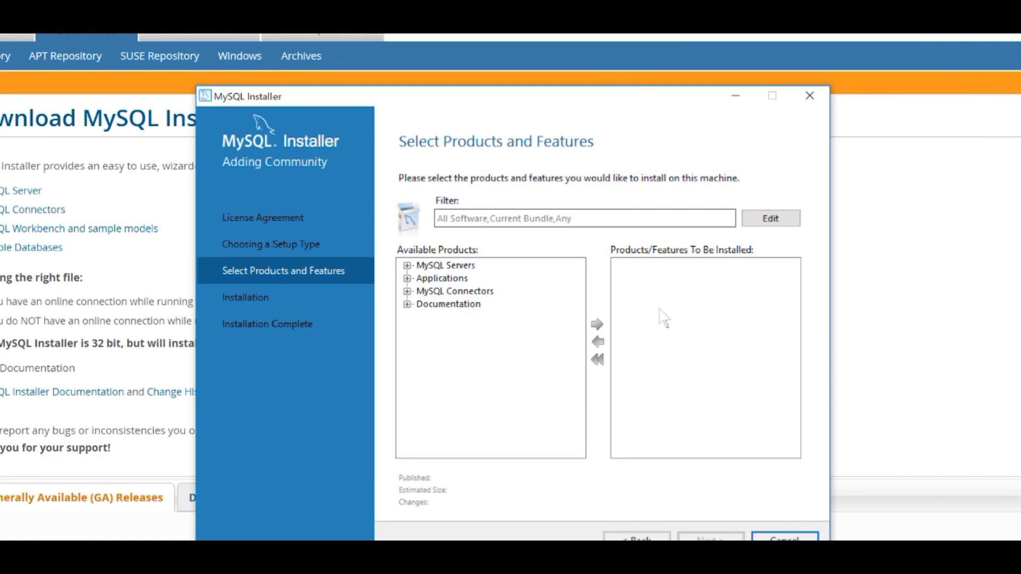
Expand MySQL Servers > MySQL Server > MySQL Server 5.7, then bring the download page forward.
left_click(407, 266)
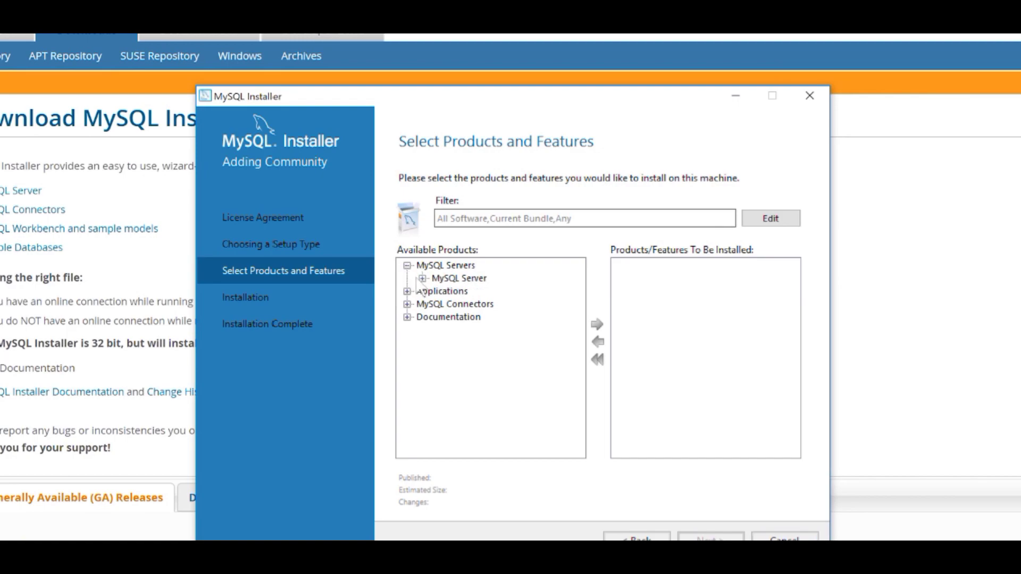
left_click(422, 279)
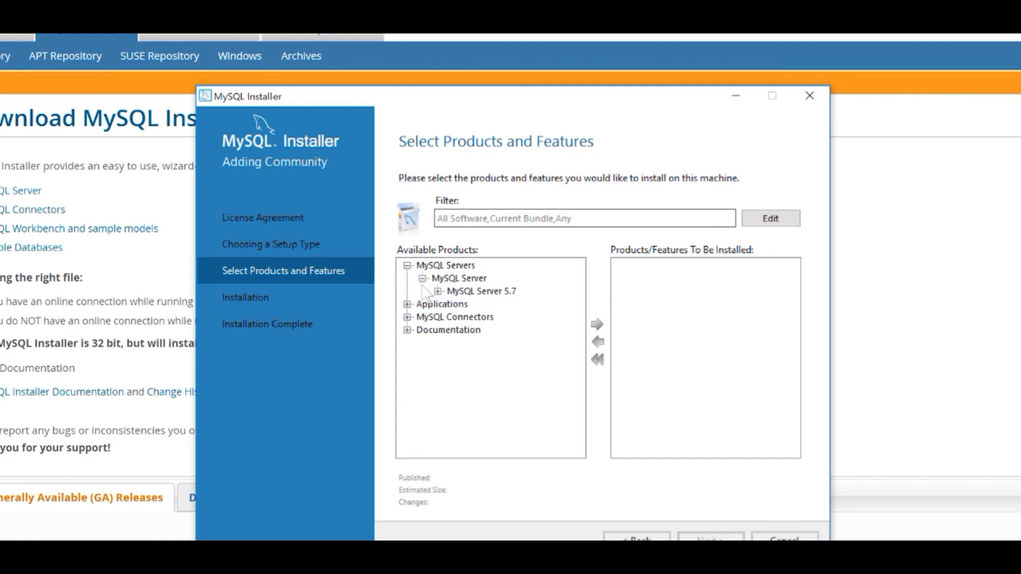
left_click(438, 292)
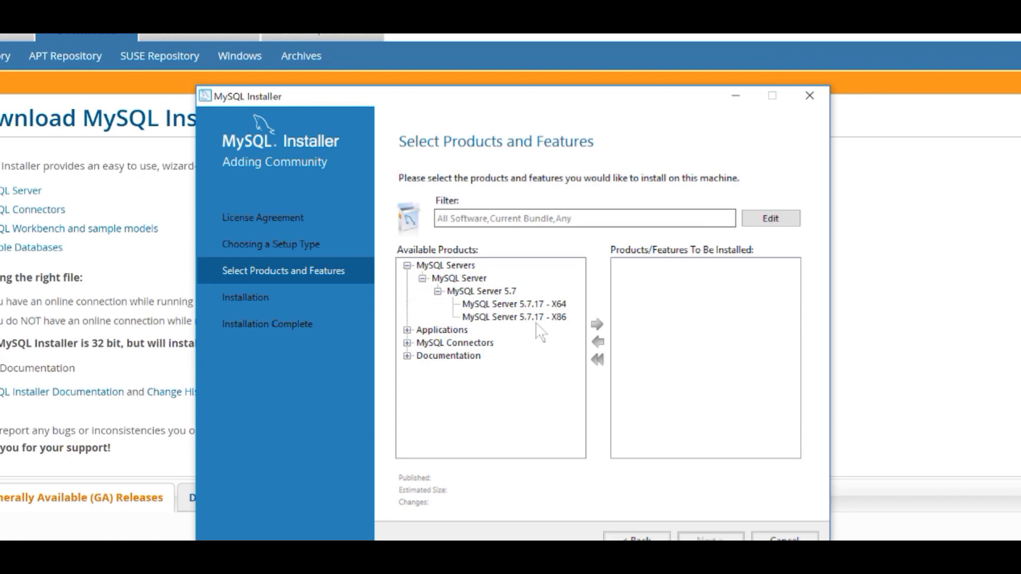
left_click(147, 266)
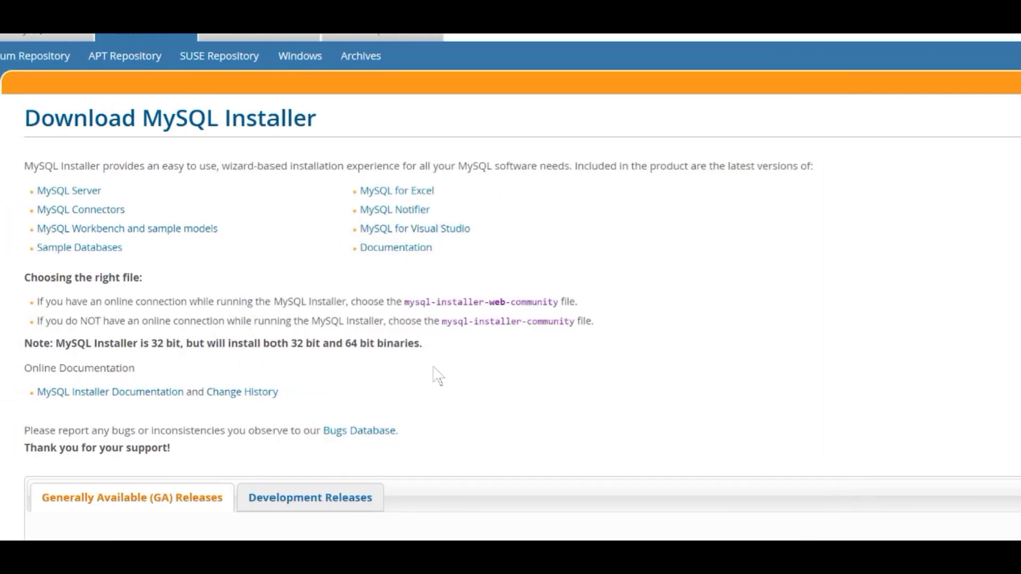
Switch back to MySQL Installer and select the MySQL Server 5.7.17 - X64 build.
key("alt+Tab")
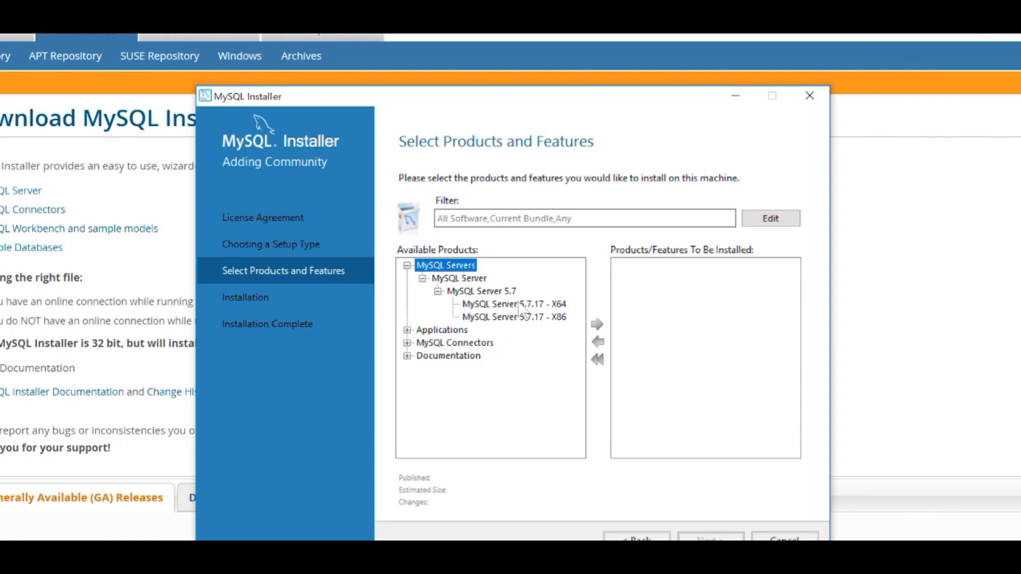
left_click(525, 305)
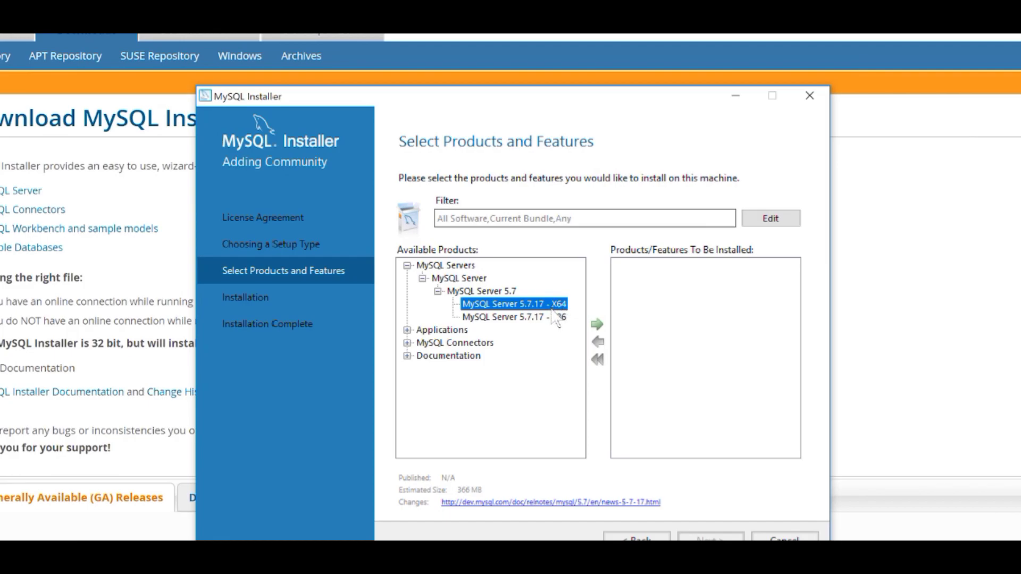
Add Server 5.7.17 - X64 and Applications > Workbench 6.3.8 - X64 to the install list, then continue.
left_click(598, 325)
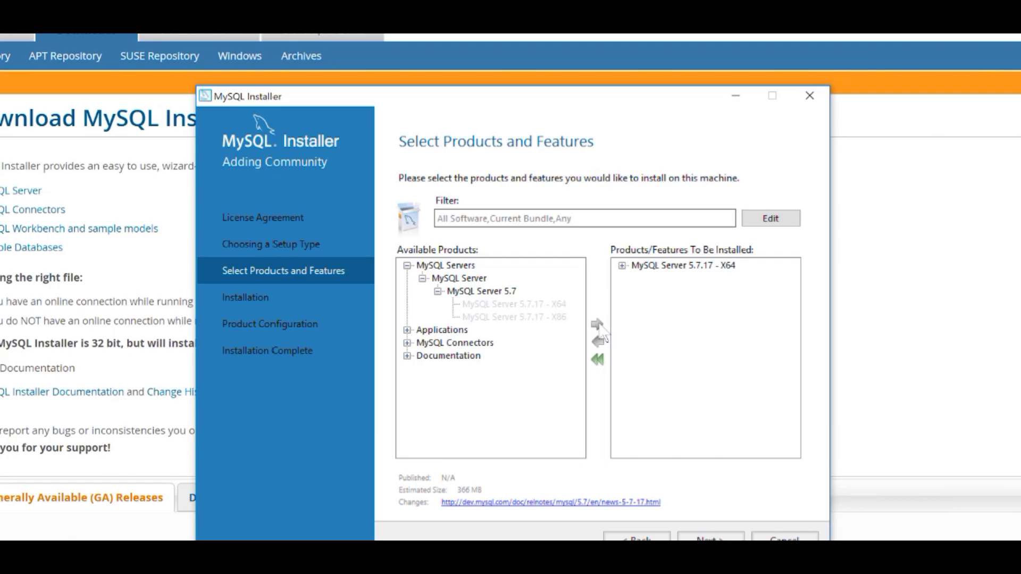
left_click(407, 330)
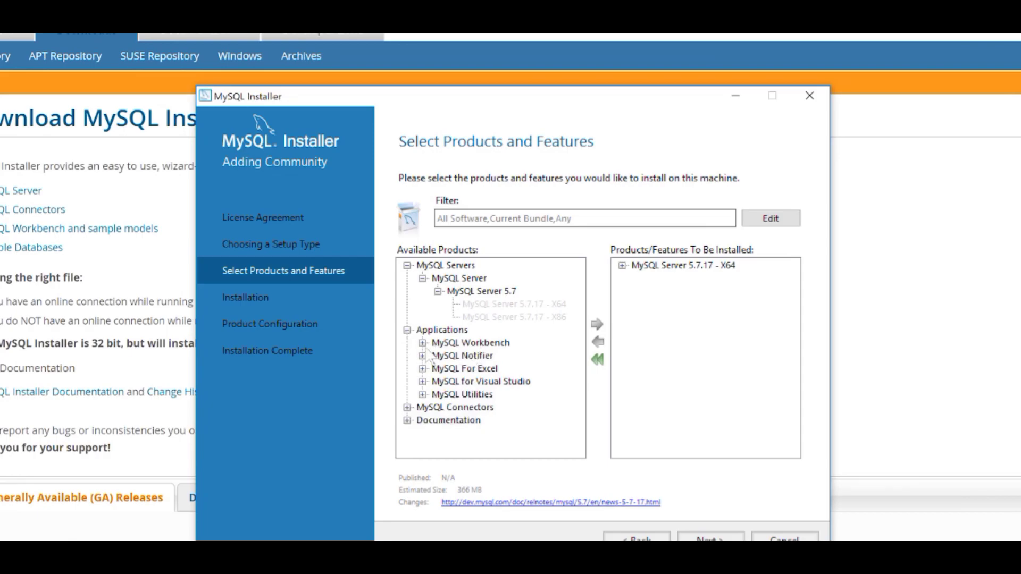
left_click(423, 343)
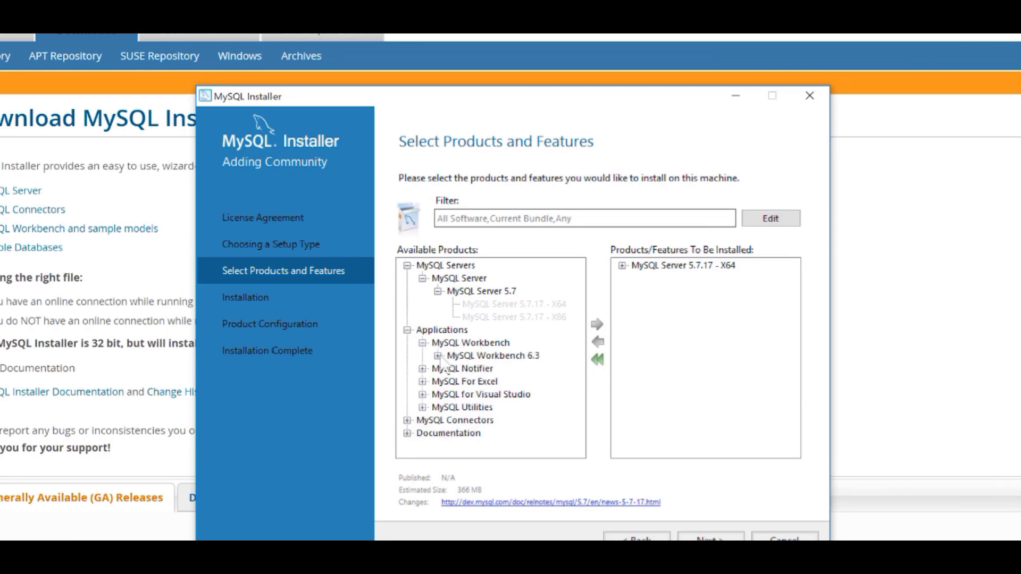
left_click(437, 355)
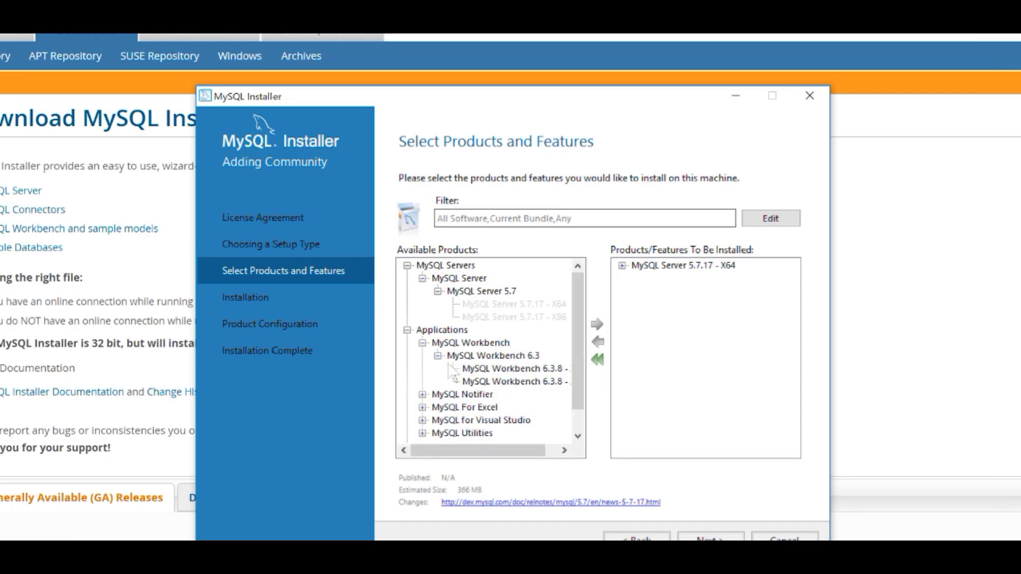
left_click_drag(537, 451, 549, 451)
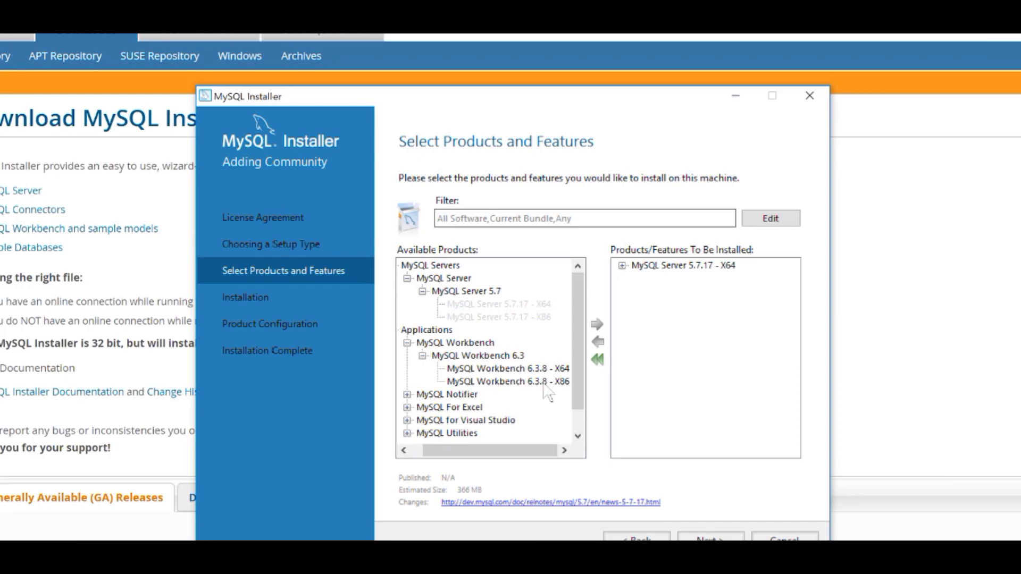
left_click(510, 371)
left_click(597, 324)
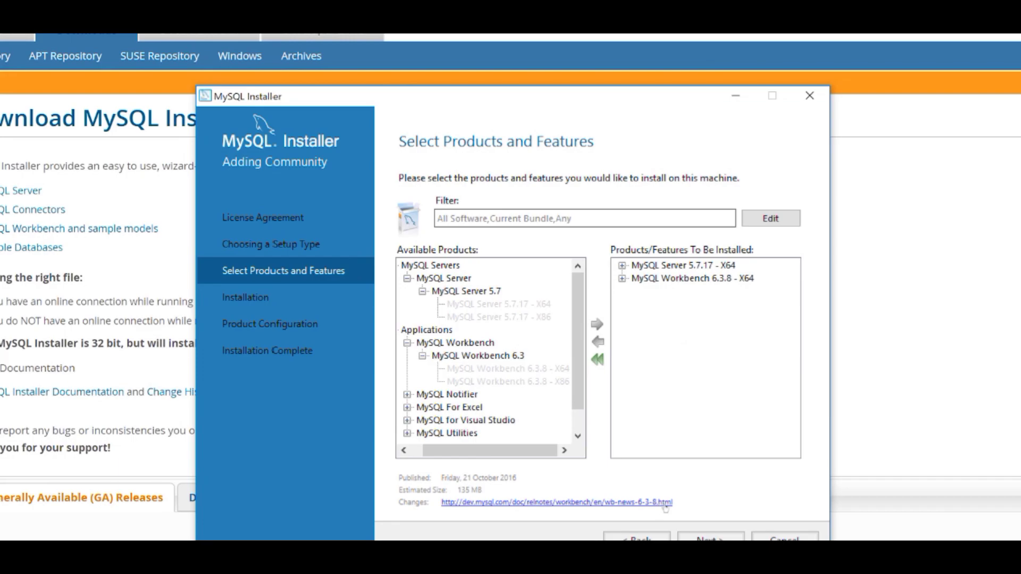
left_click(711, 538)
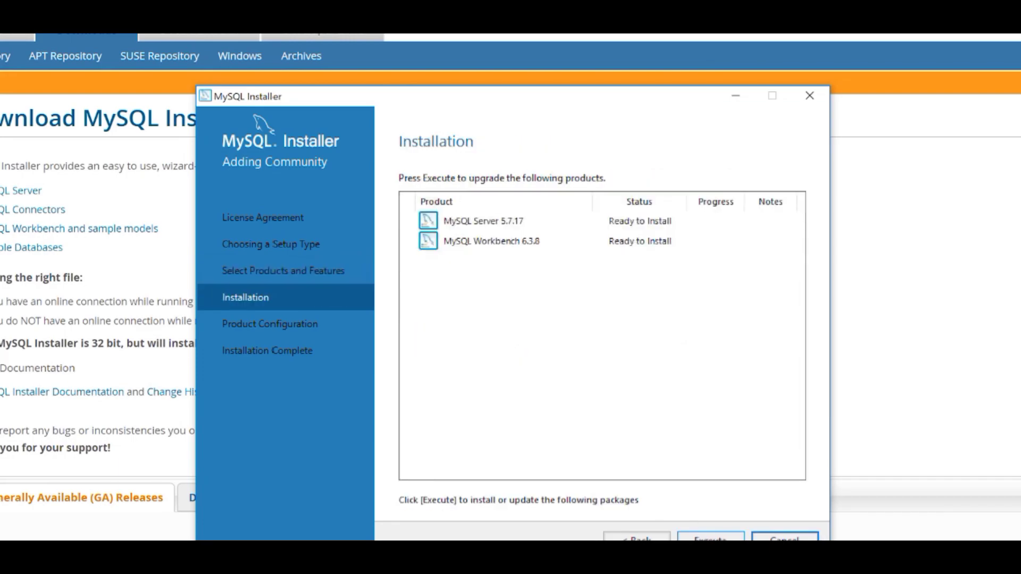
Execute the install of Server 5.7.17 and Workbench 6.3.8, then begin configuring the server.
left_click(710, 537)
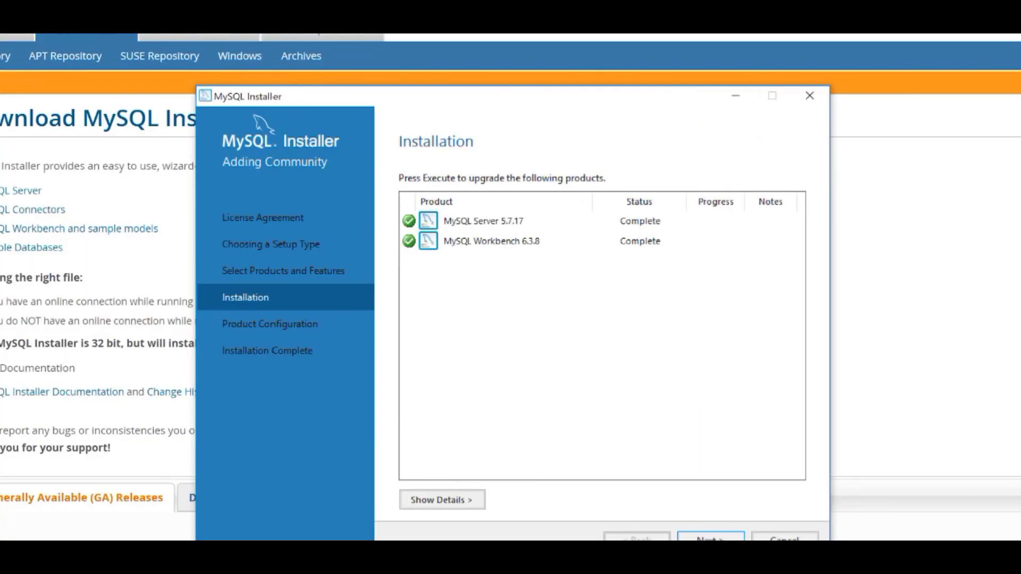
key("Return")
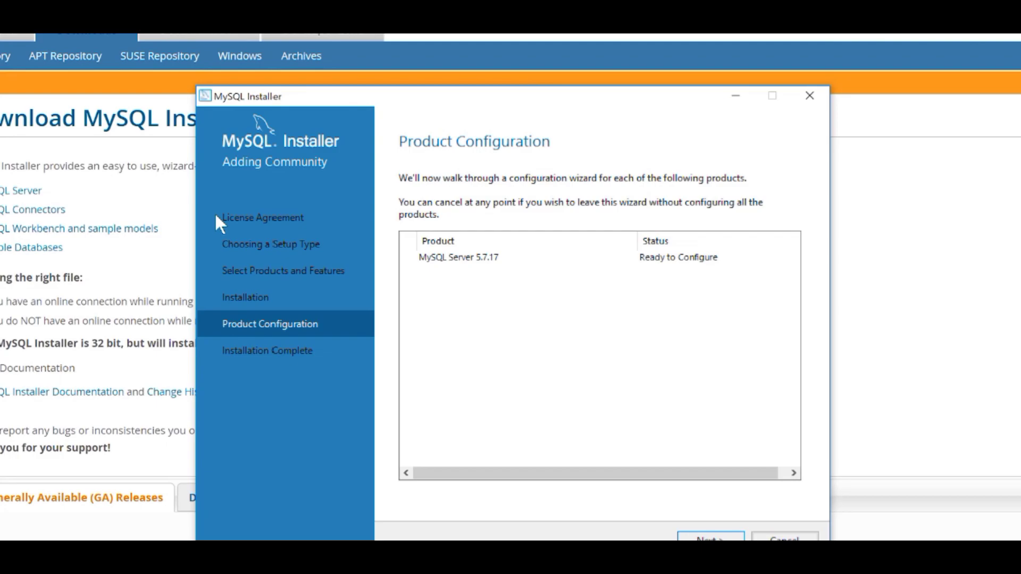
key("Return")
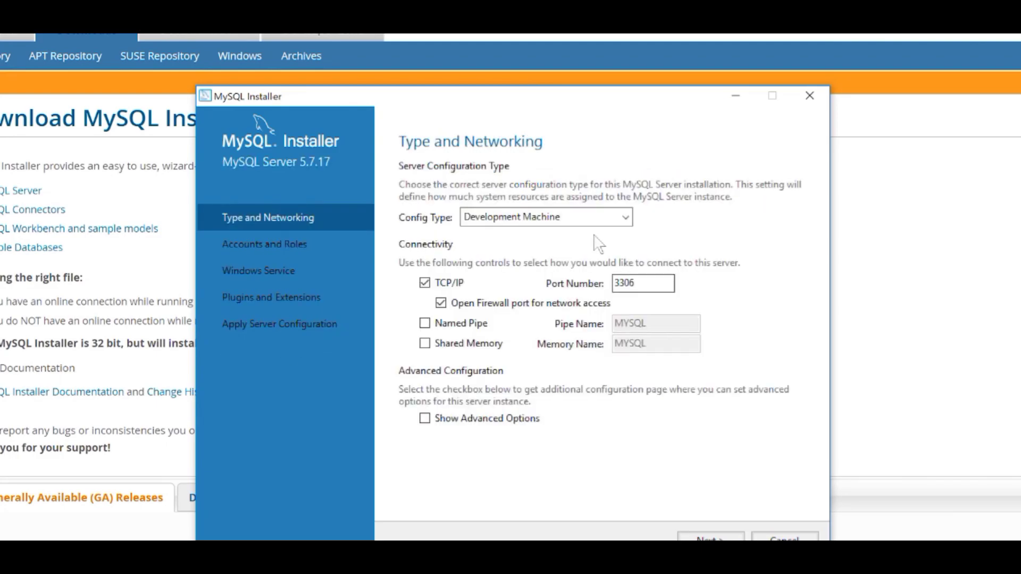
Keep Config Type as Development Machine with TCP/IP port 3306 and advance to Accounts and Roles.
left_click(626, 217)
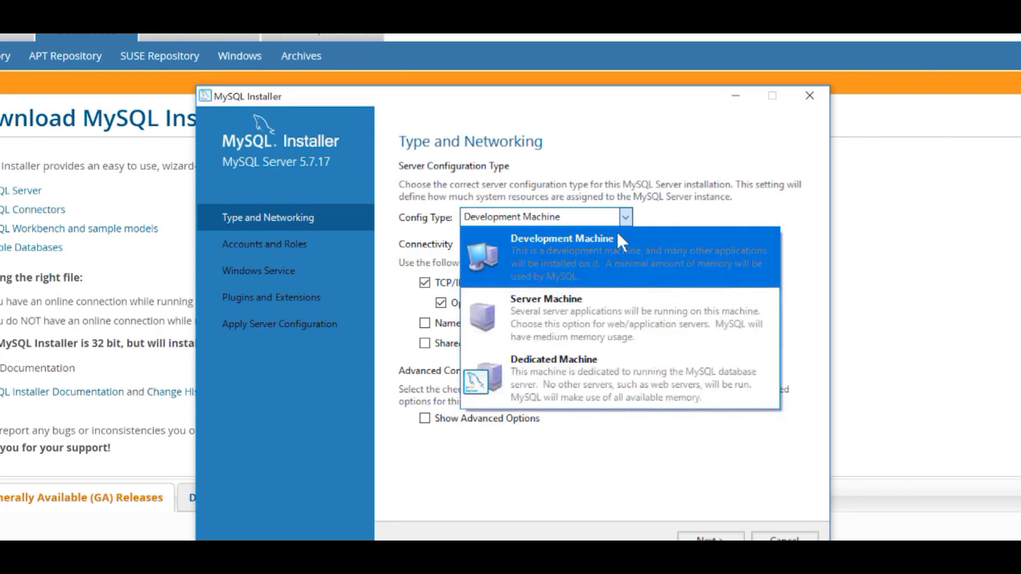
left_click(595, 250)
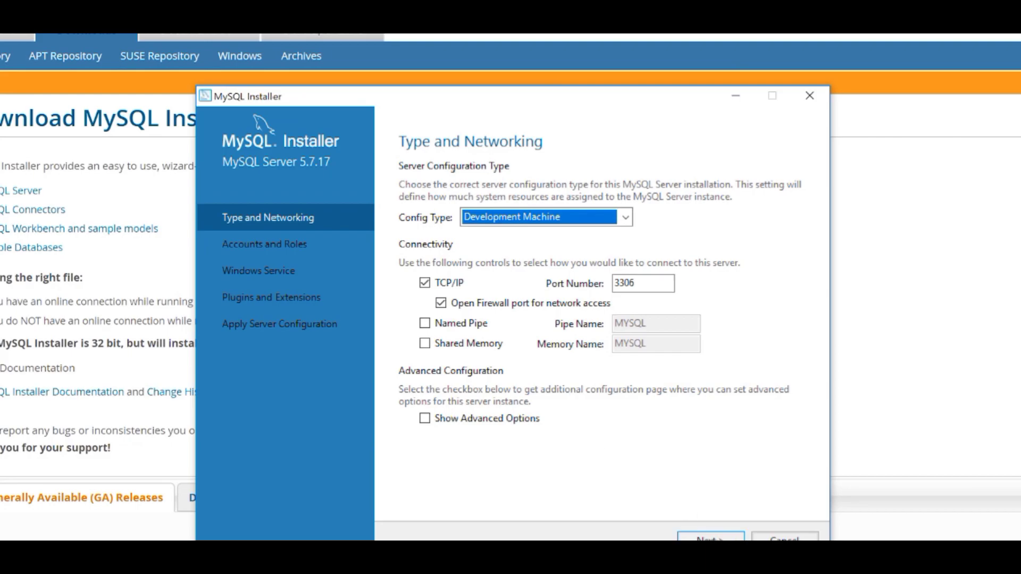
key("Return")
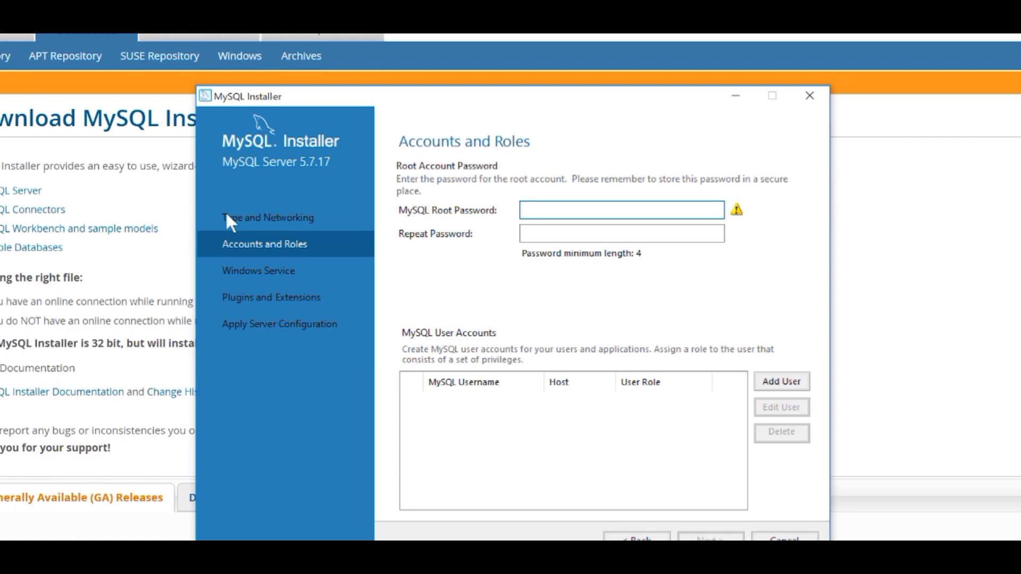
Enter the root account password in MySQL Root Password, then move to Repeat Password.
type("••••••••")
key("Tab")
type("••••••••")
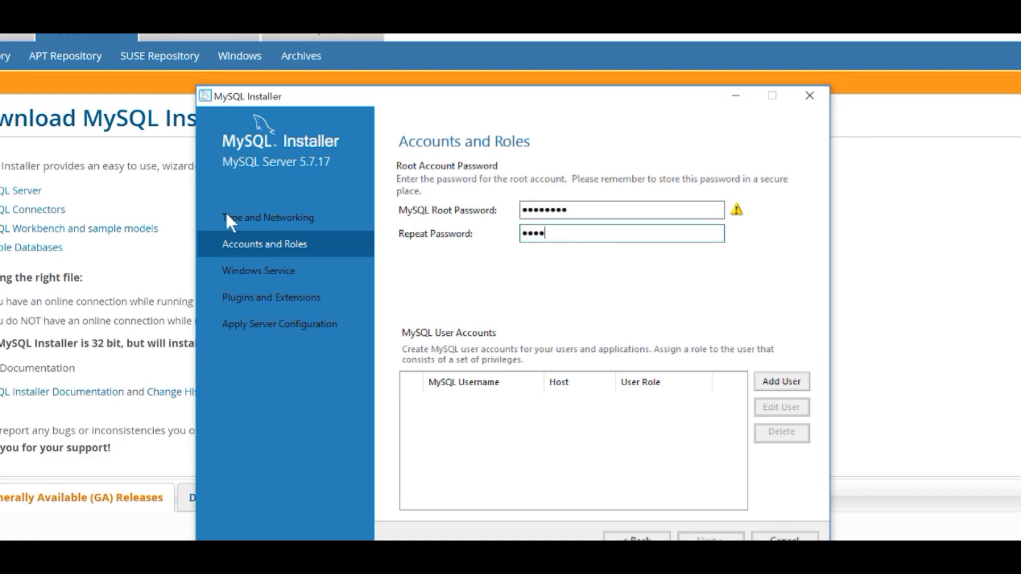
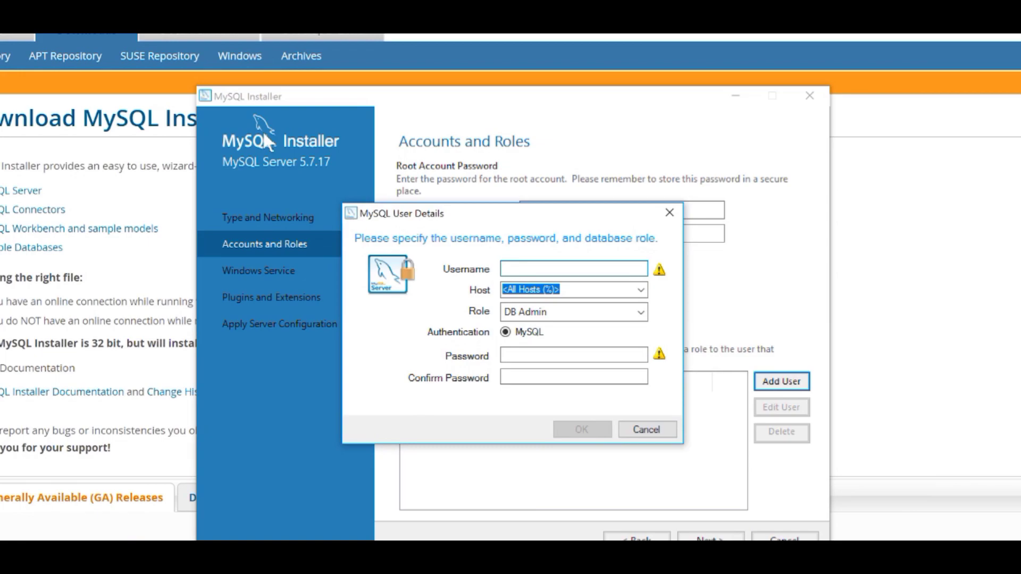
Create user devuser on host localhost with role DB Admin, entering and confirming its password.
type("devuser")
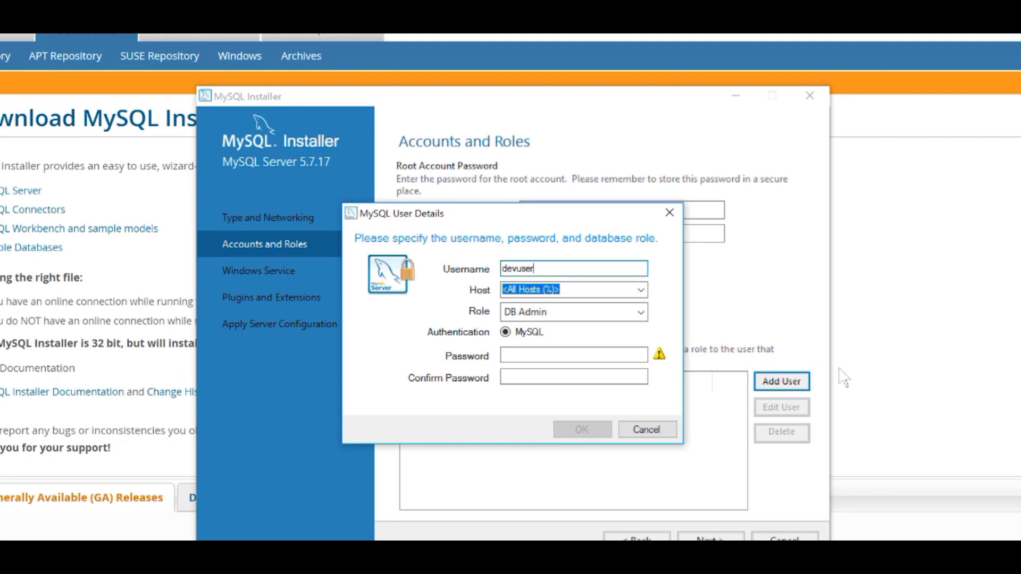
left_click(634, 294)
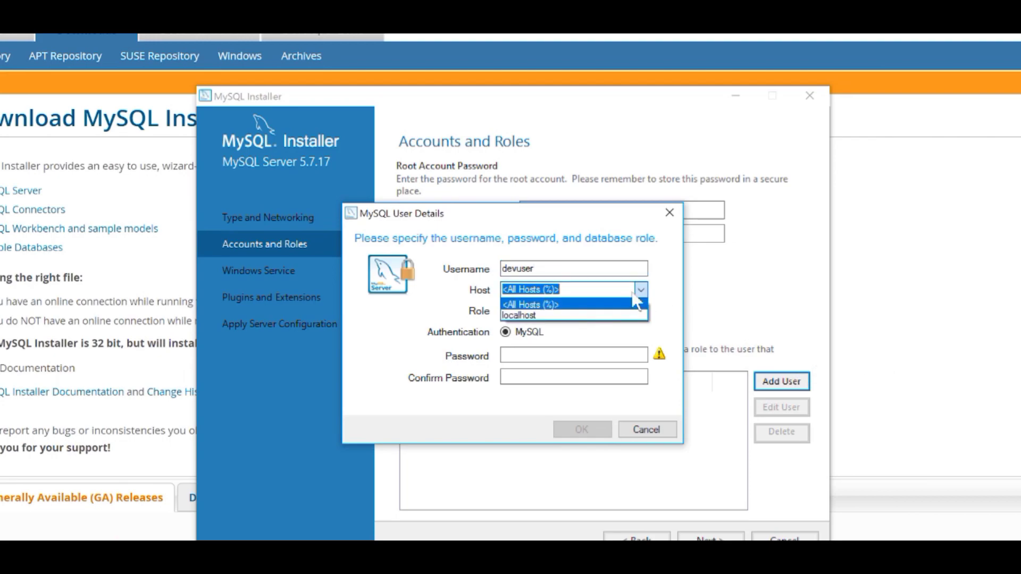
left_click(531, 316)
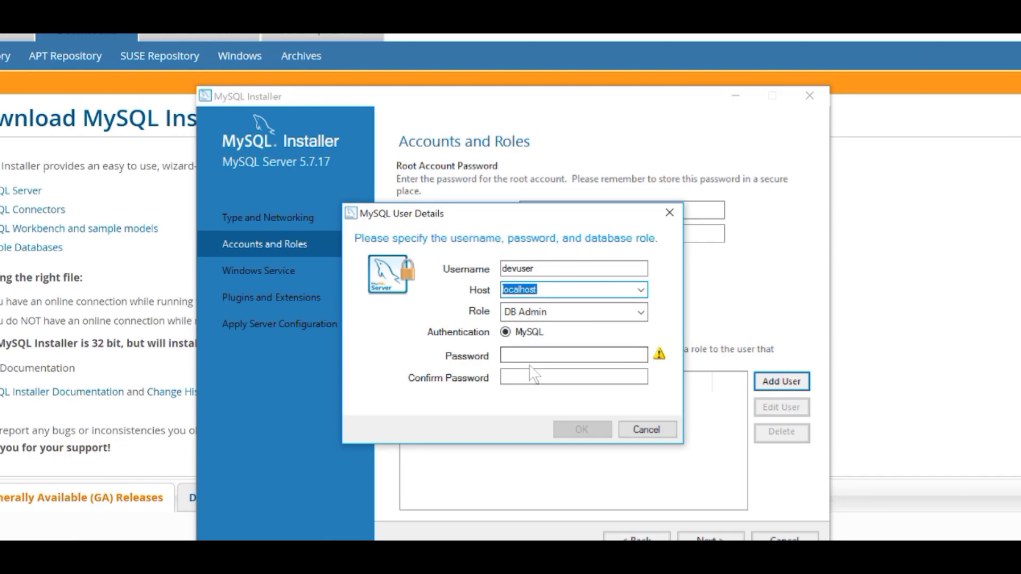
key("Tab")
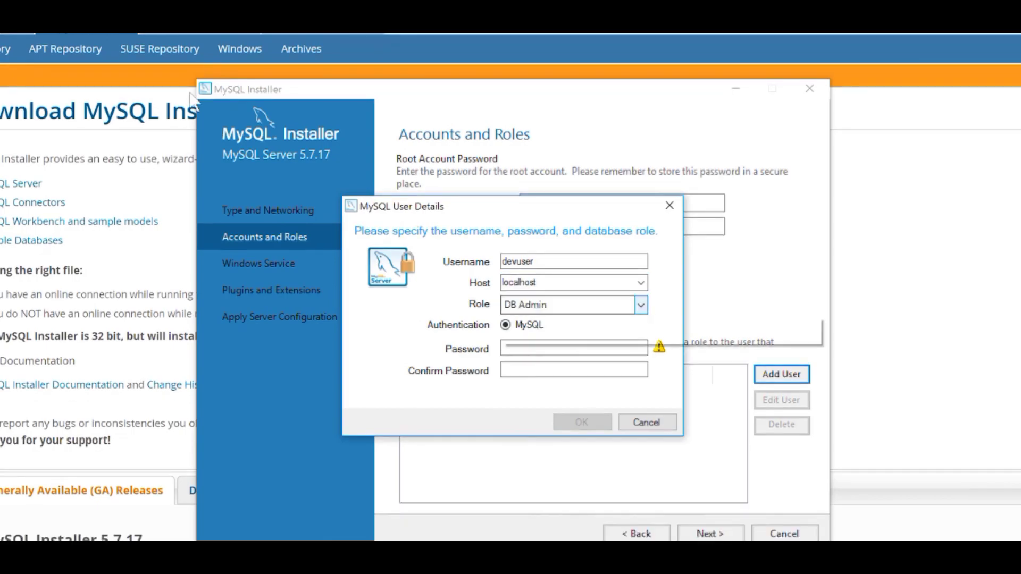
key("alt+Down")
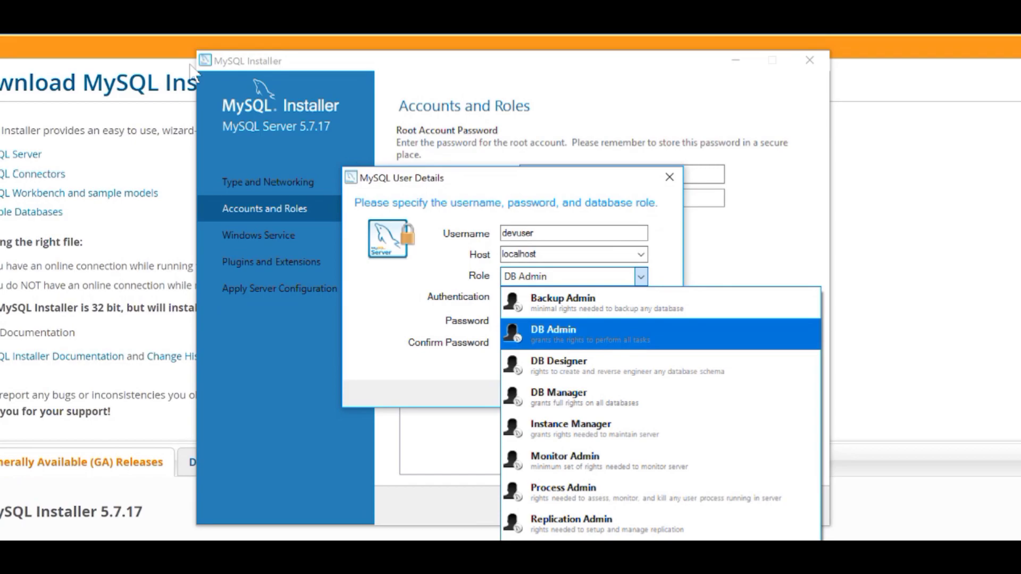
key("Return")
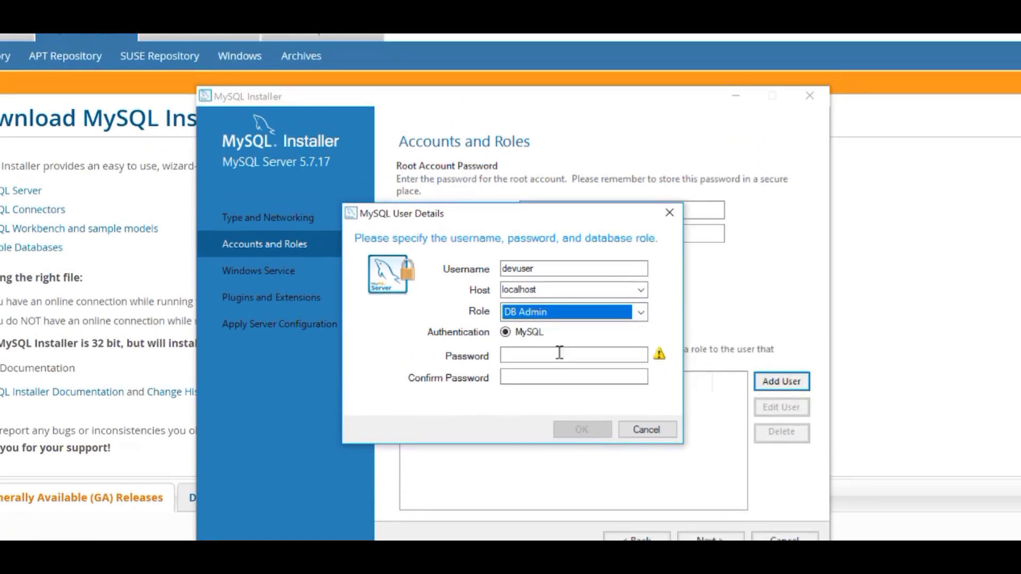
key("Tab")
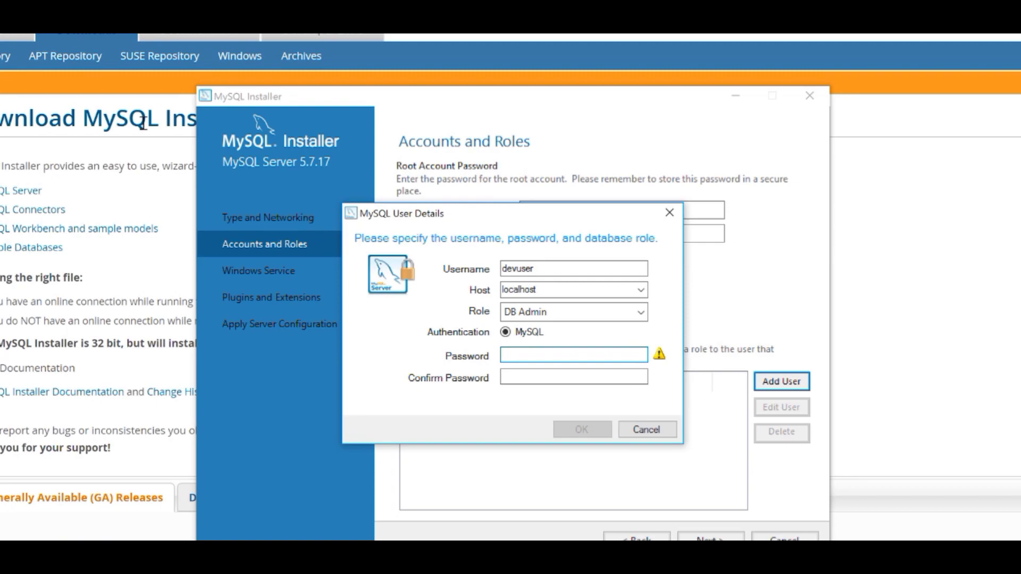
key("Tab")
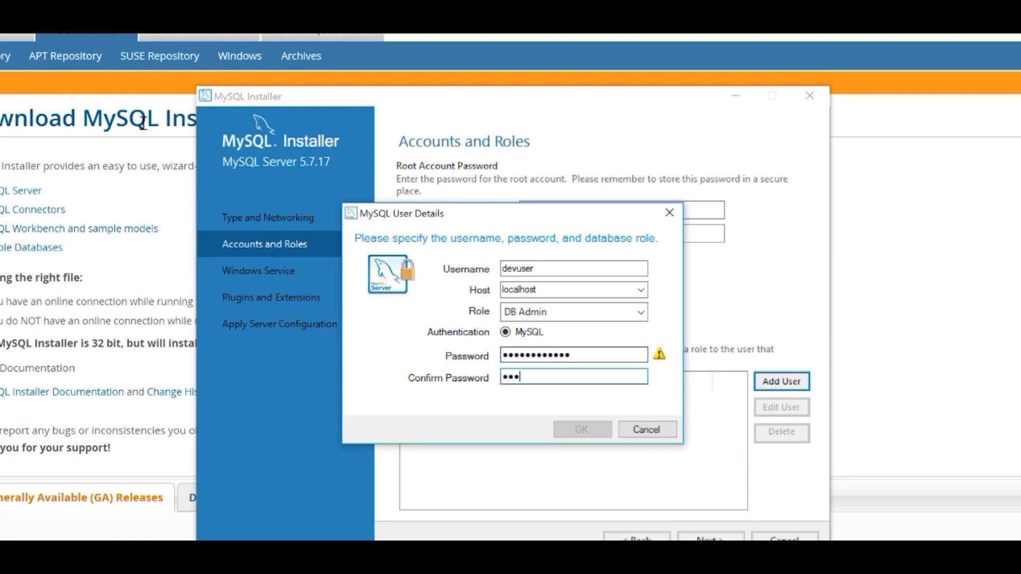
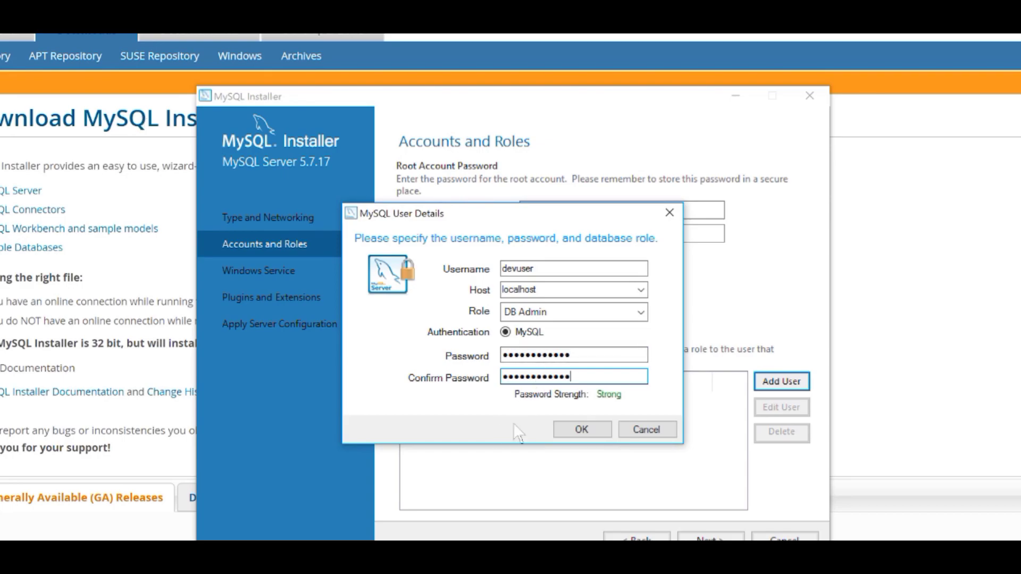
left_click(582, 430)
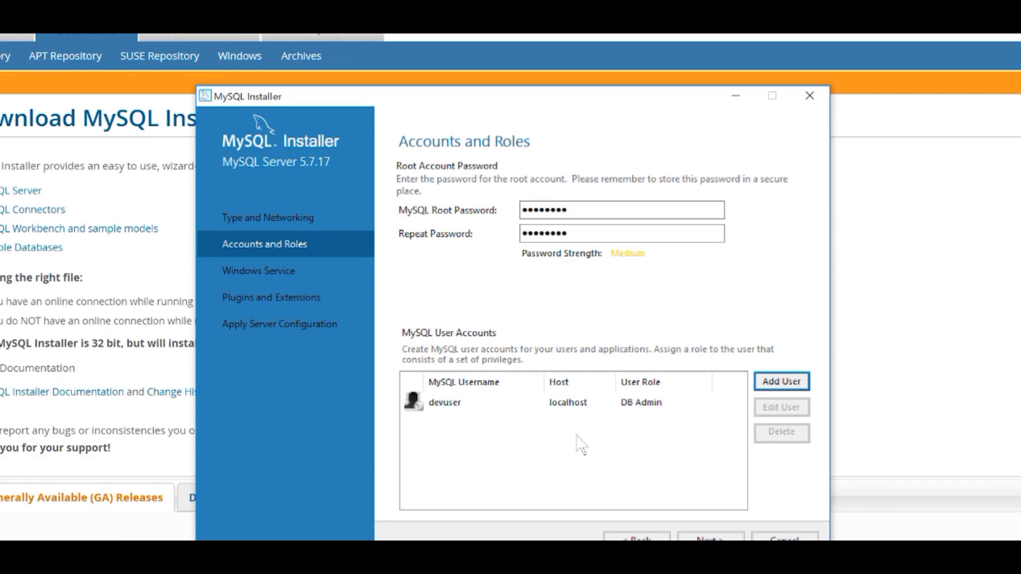
Accept the default MySQL57 Windows service and plugin settings through to Apply Server Configuration.
left_click(710, 538)
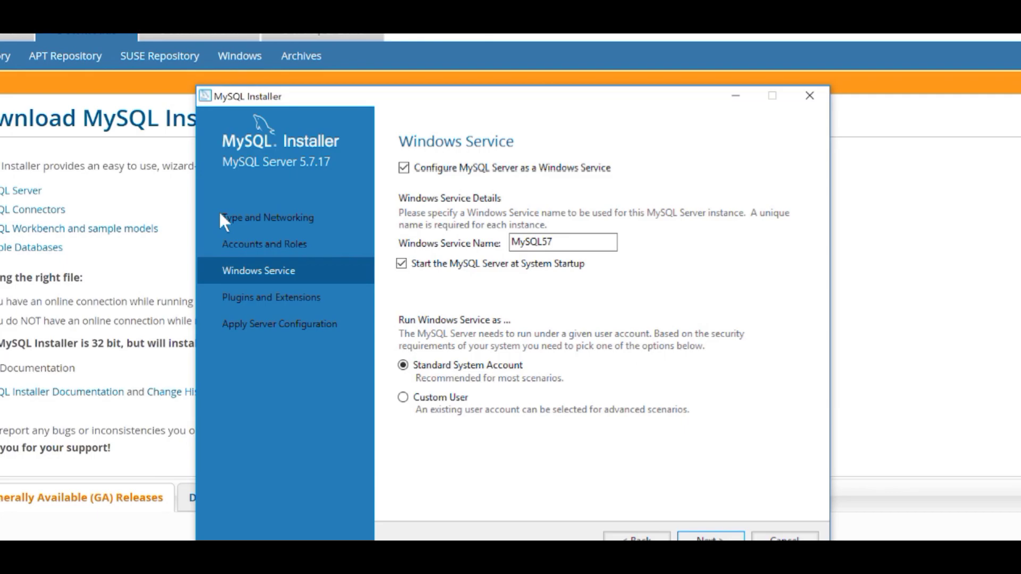
key("Return")
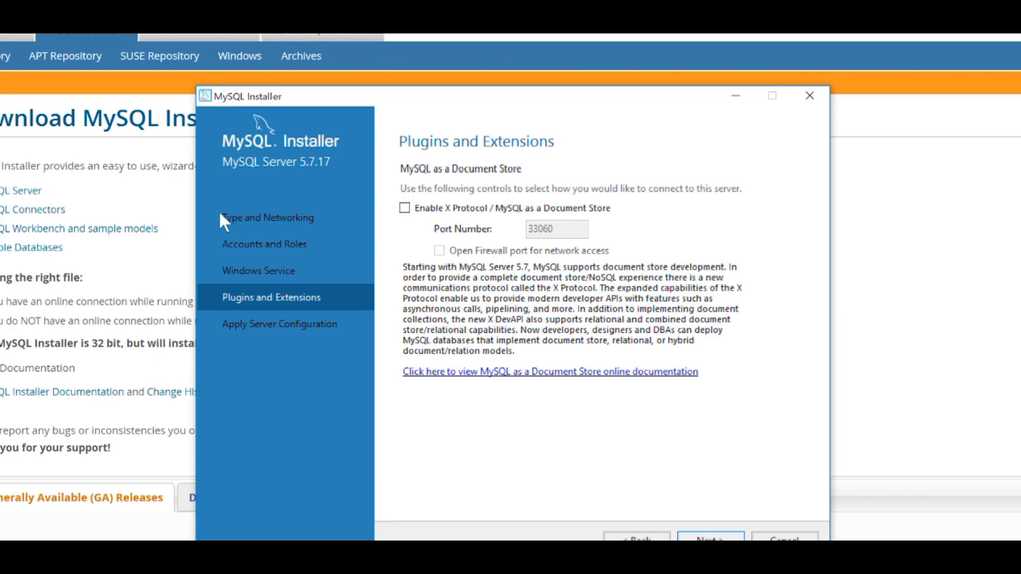
left_click(711, 539)
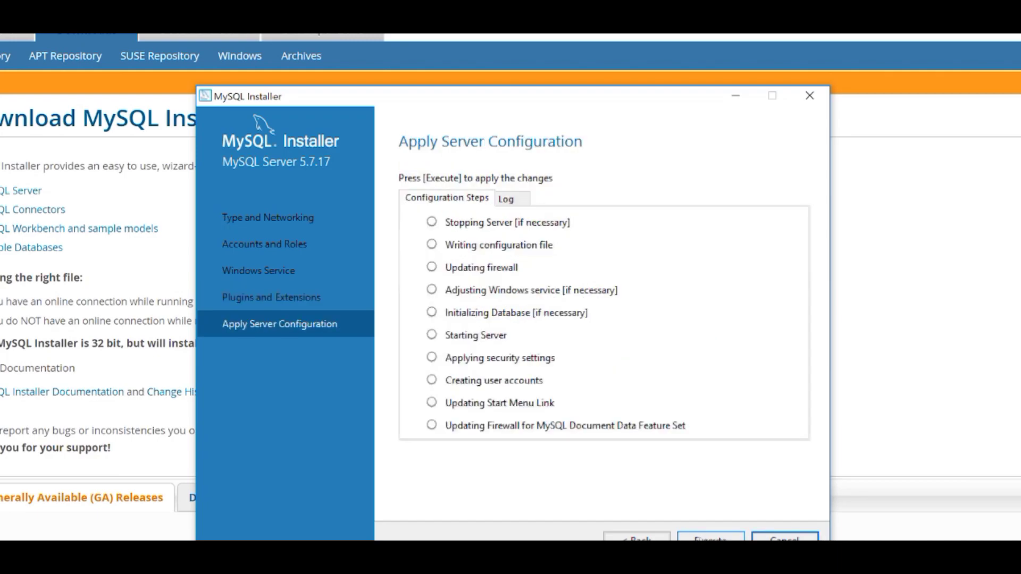
Execute the MySQL Server 5.7.17 configuration steps and finish through to Installation Complete.
left_click(710, 538)
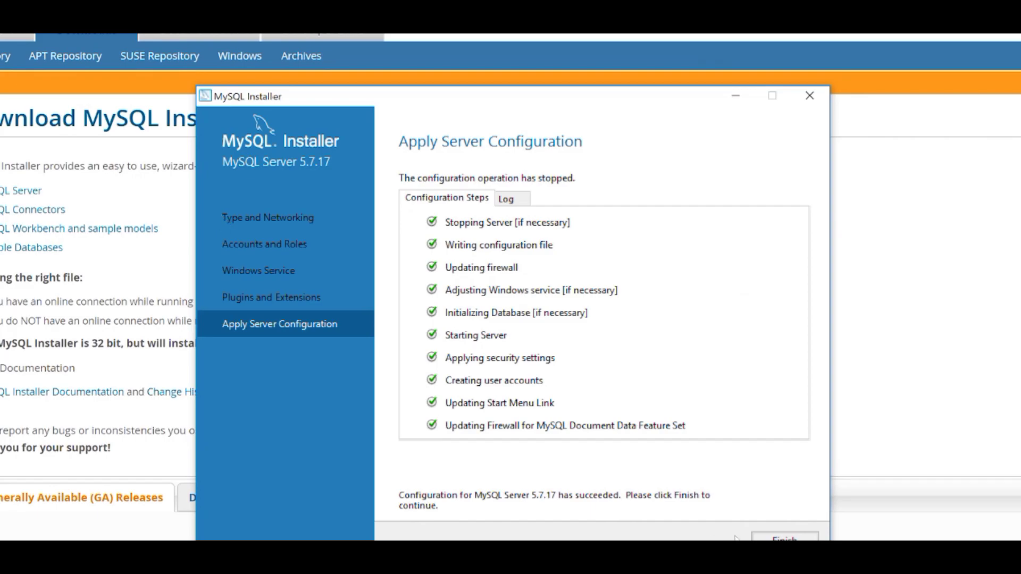
left_click(785, 537)
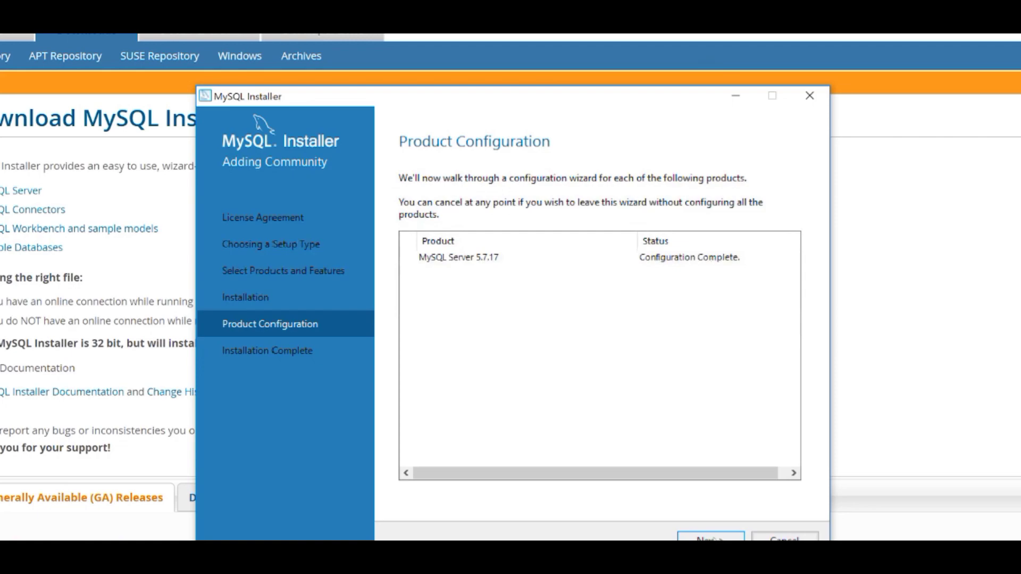
left_click(710, 537)
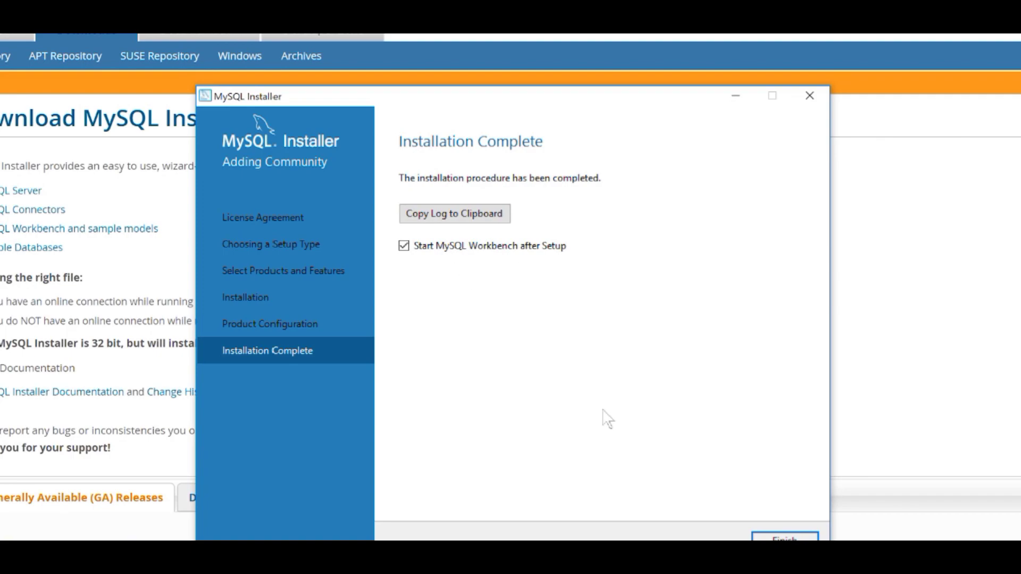
Close the finished installer and the browser, then launch Windows Settings from the Start menu.
left_click(785, 537)
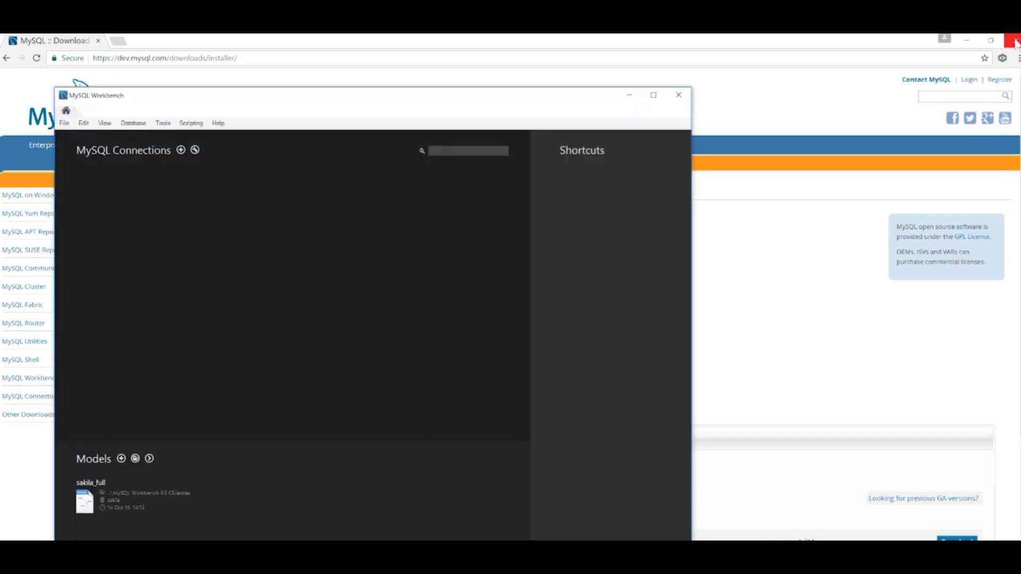
left_click(1016, 42)
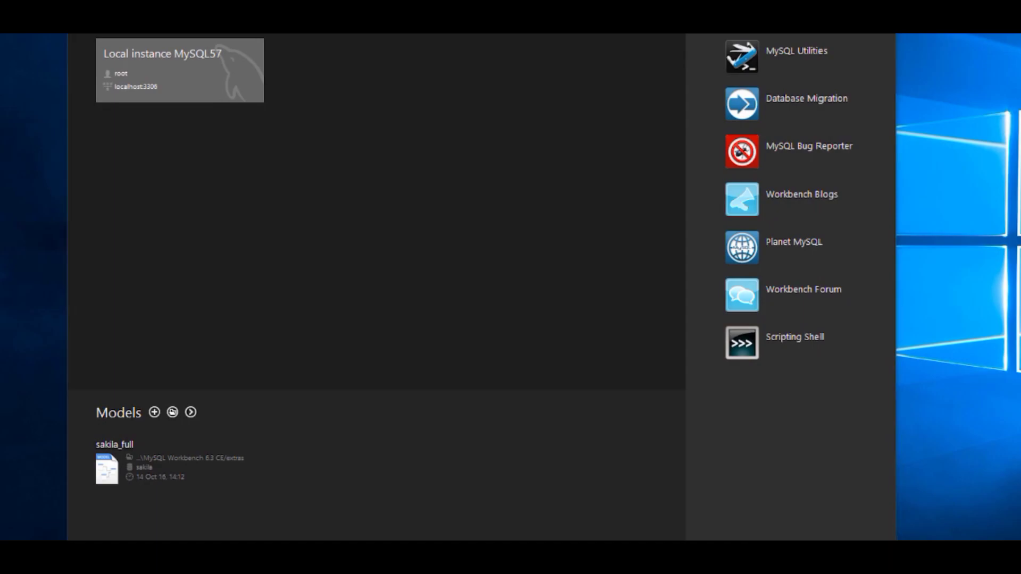
key("super")
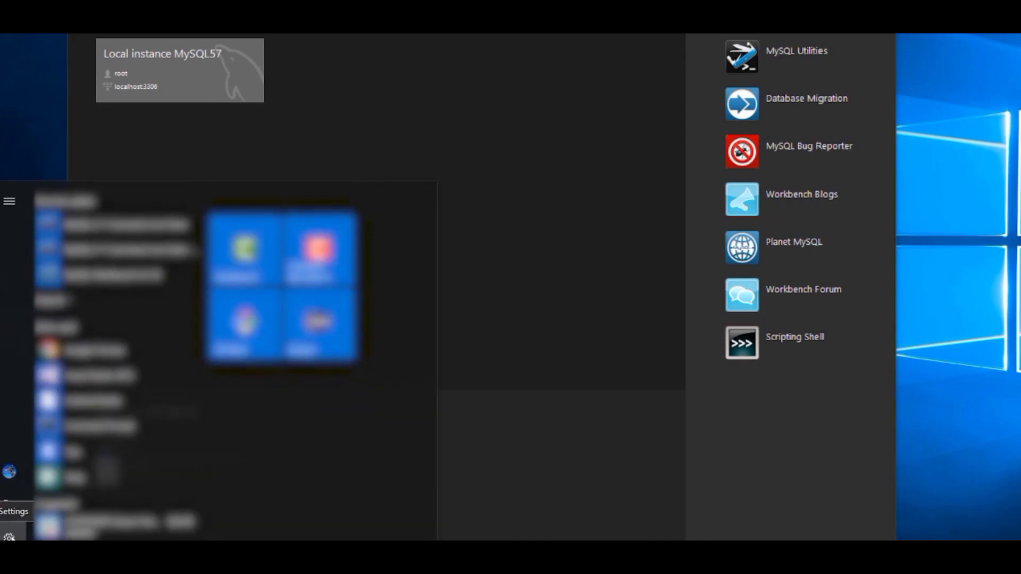
left_click(10, 536)
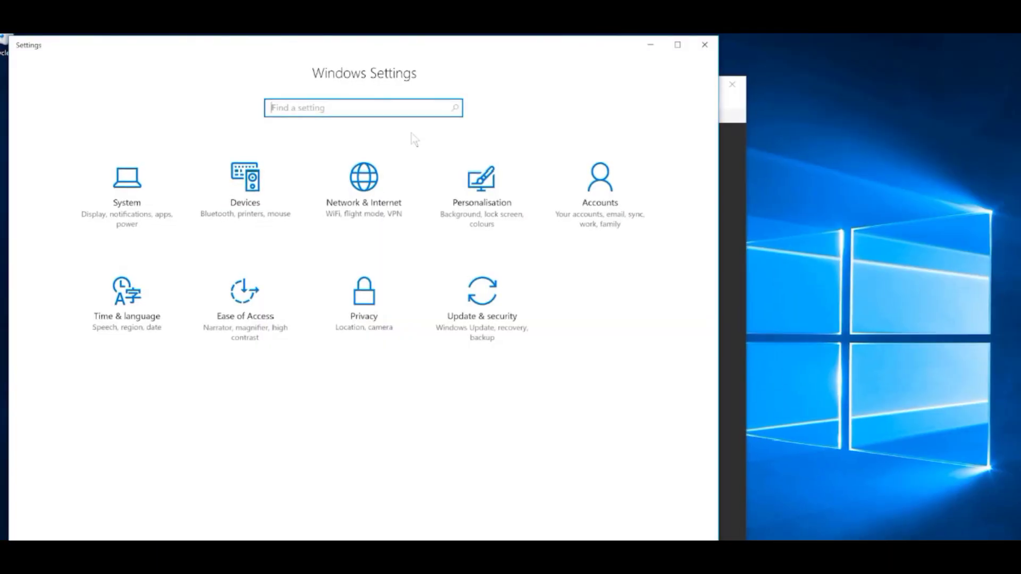
Search Settings for 'services' and launch View local services.
type("services")
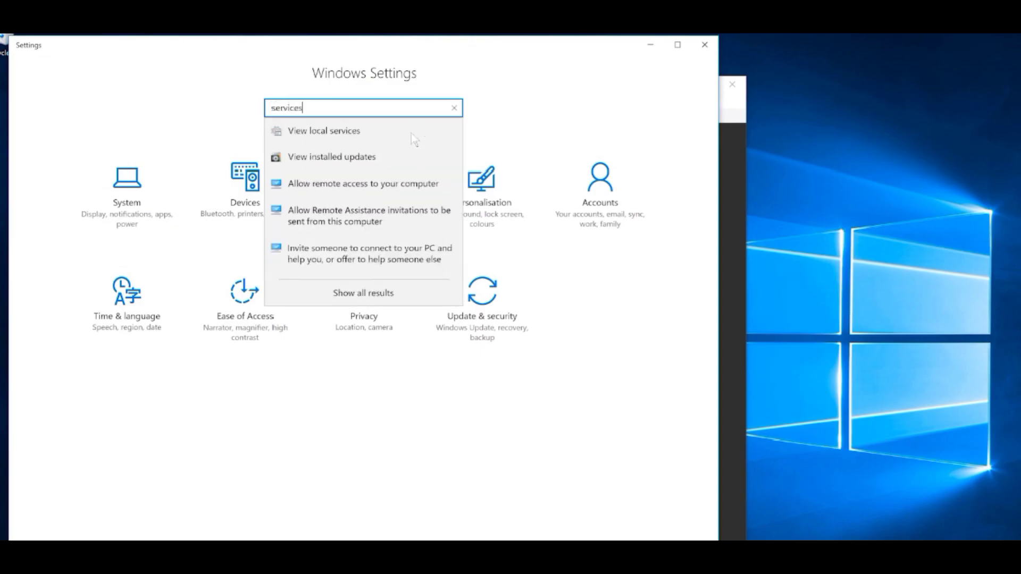
left_click(306, 131)
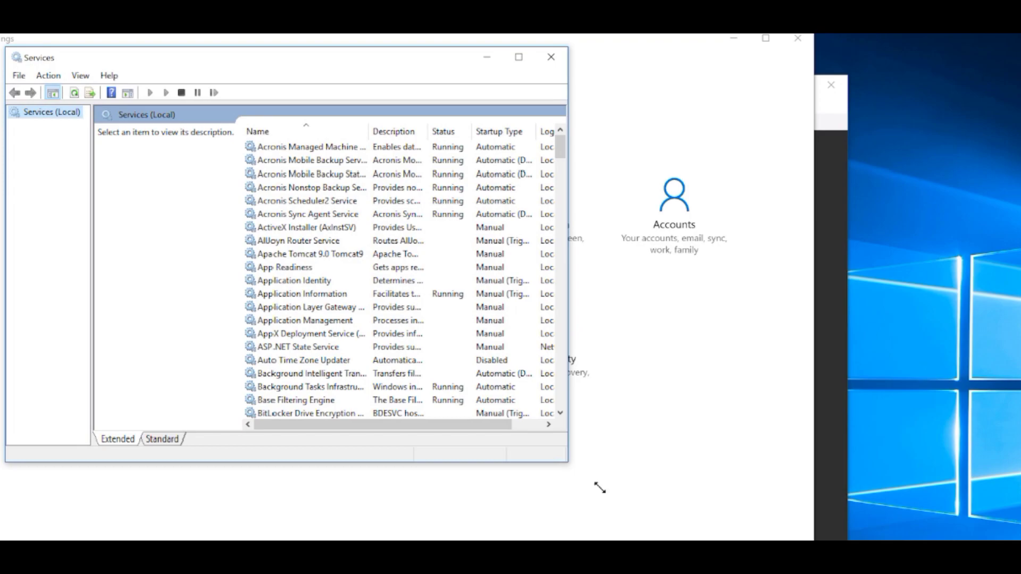
Enlarge the Services window and scroll down to select the MySQL57 service.
left_click_drag(600, 488, 829, 540)
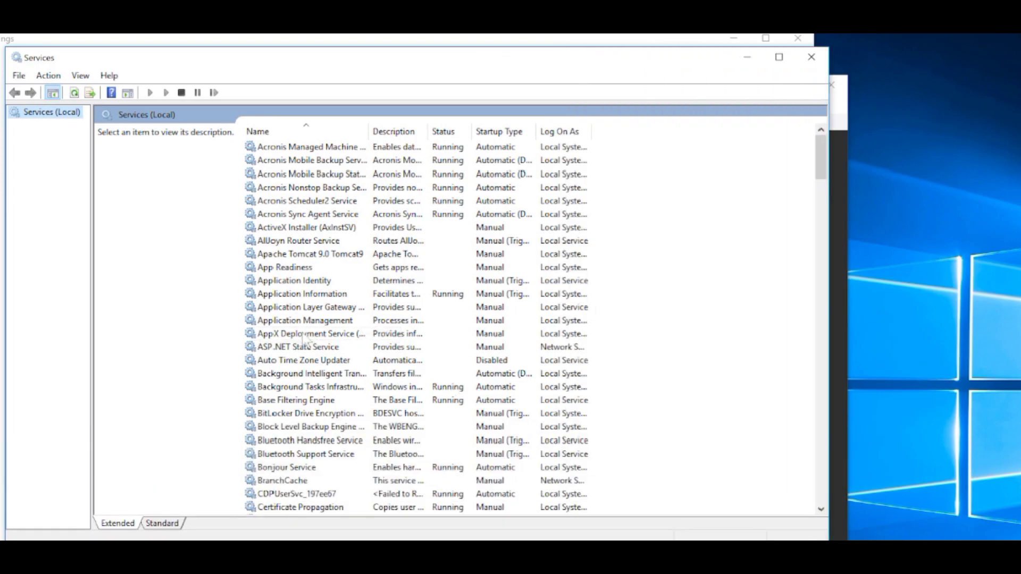
scroll(308, 342, "down", 19)
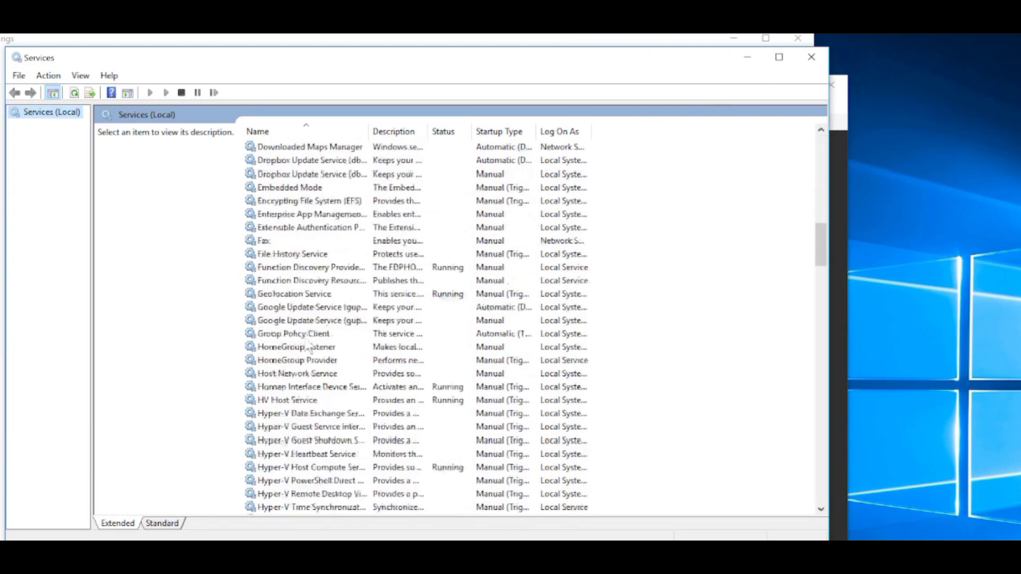
scroll(307, 345, "down", 7)
scroll(309, 344, "down", 6)
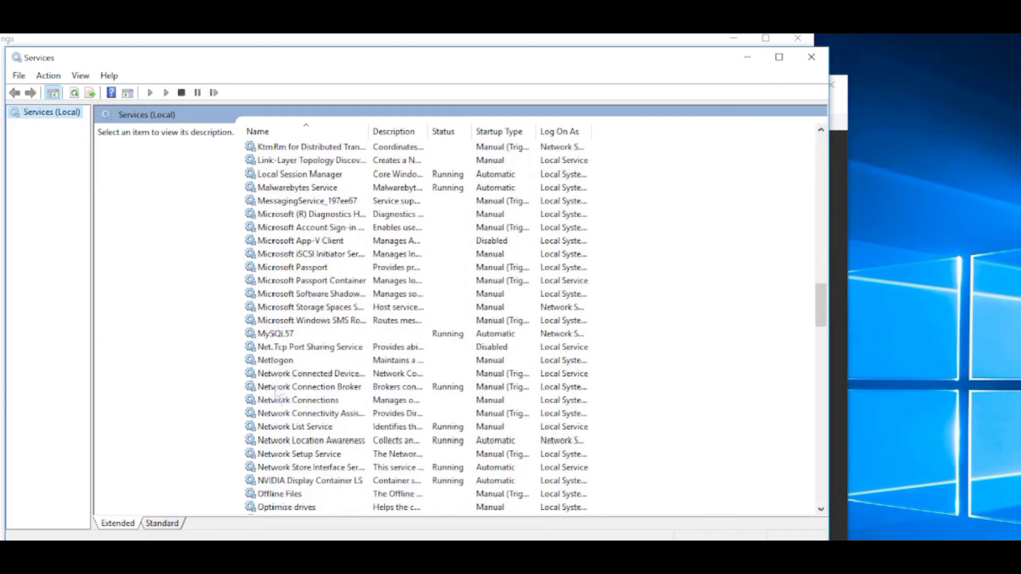
left_click(310, 338)
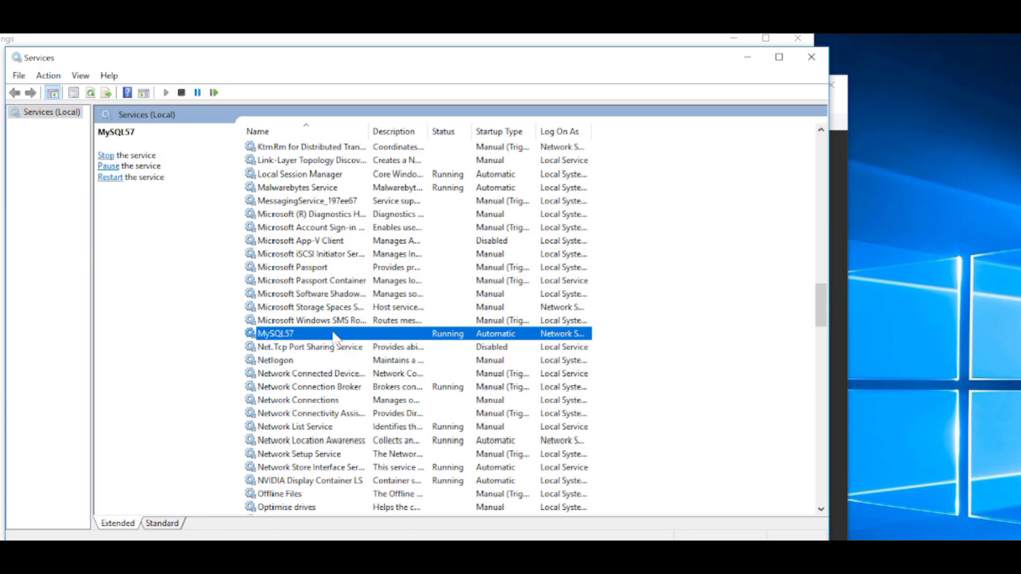
Set MySQL57's startup type to Manual in its Properties dialog.
right_click(334, 336)
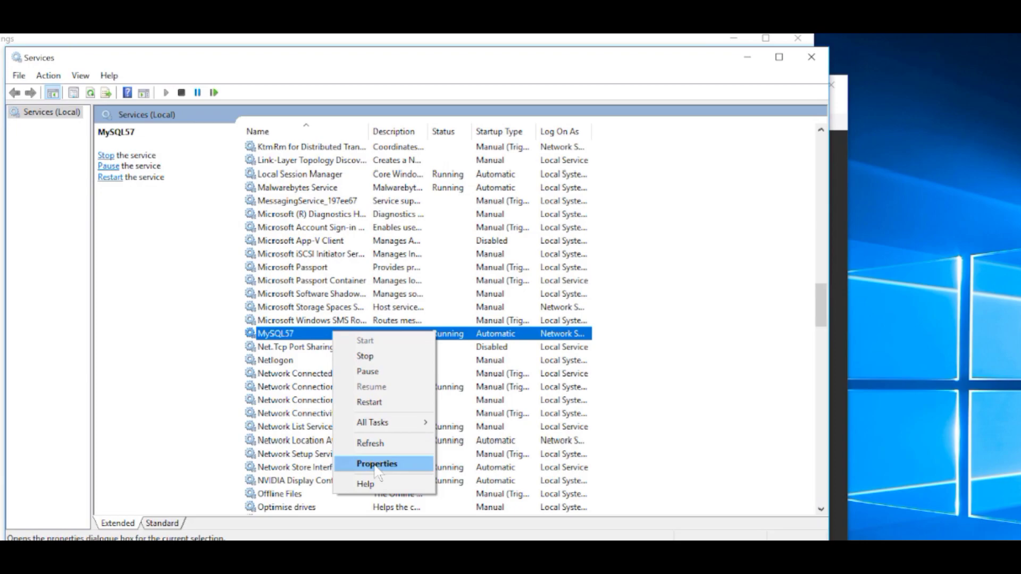
left_click(376, 464)
left_click(386, 290)
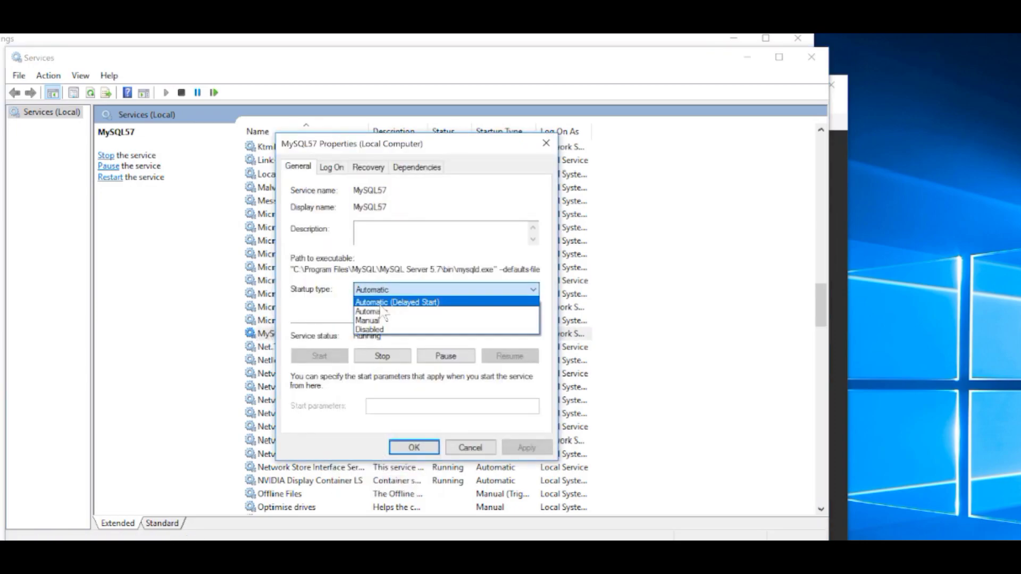
left_click(372, 321)
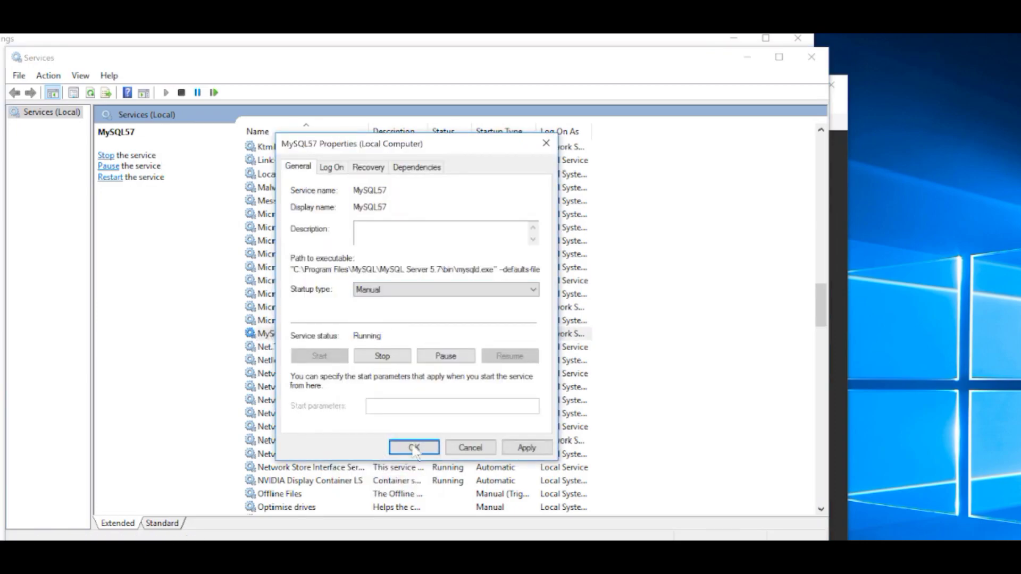
left_click(414, 447)
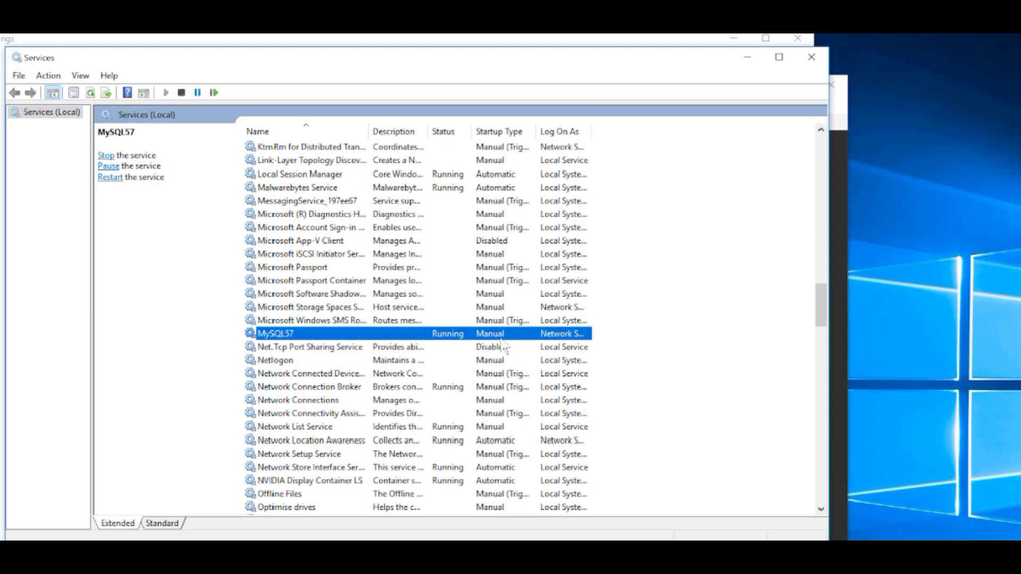
right_click(344, 339)
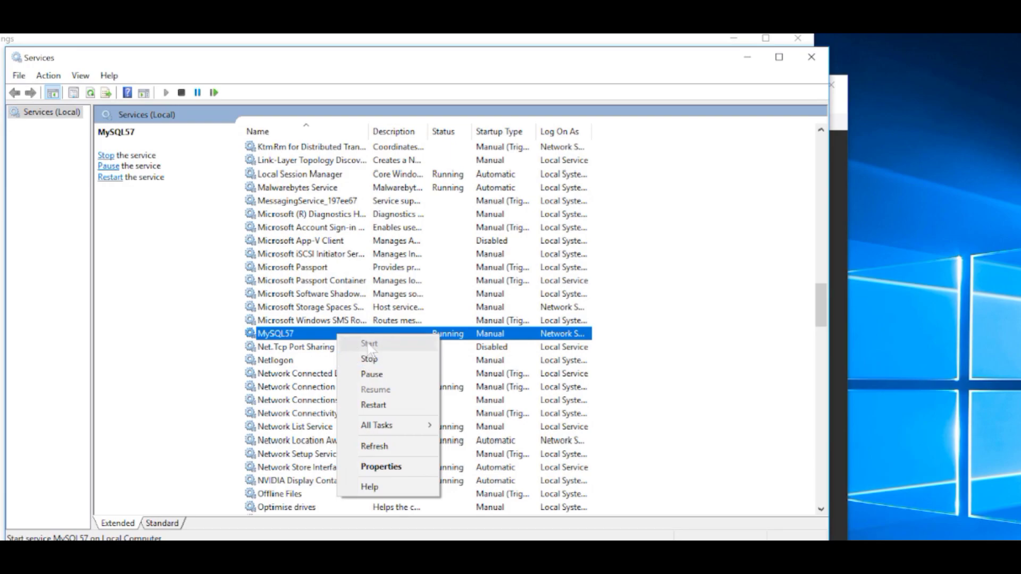
Switch MySQL57's startup type back to Automatic and close the Services console.
left_click(396, 467)
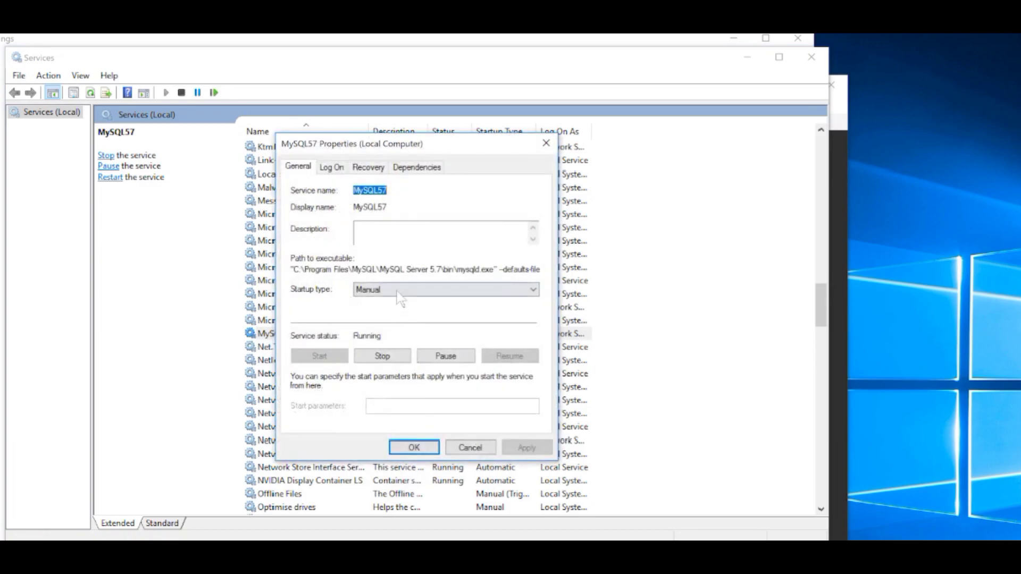
left_click(398, 290)
left_click(397, 311)
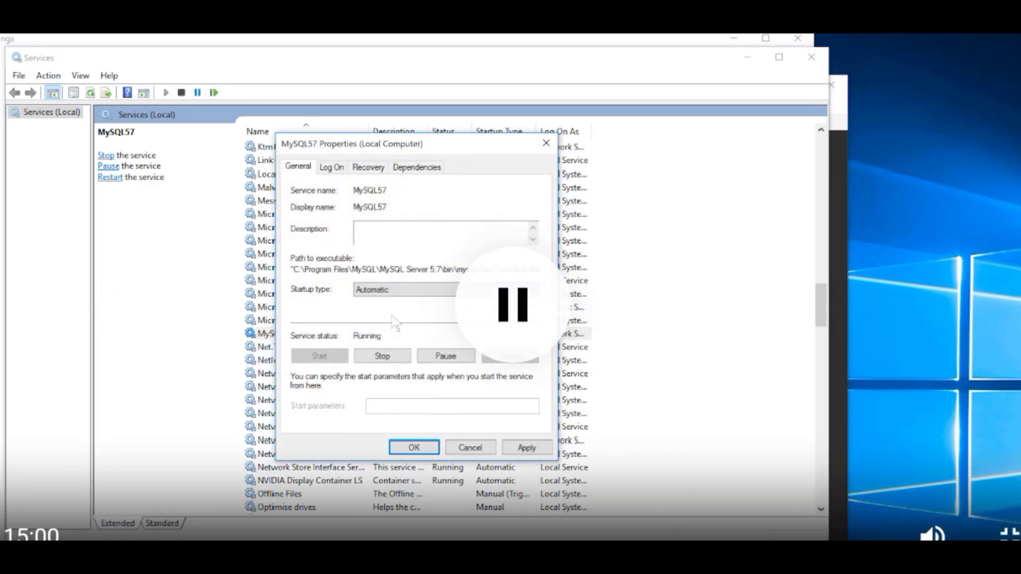
left_click(414, 447)
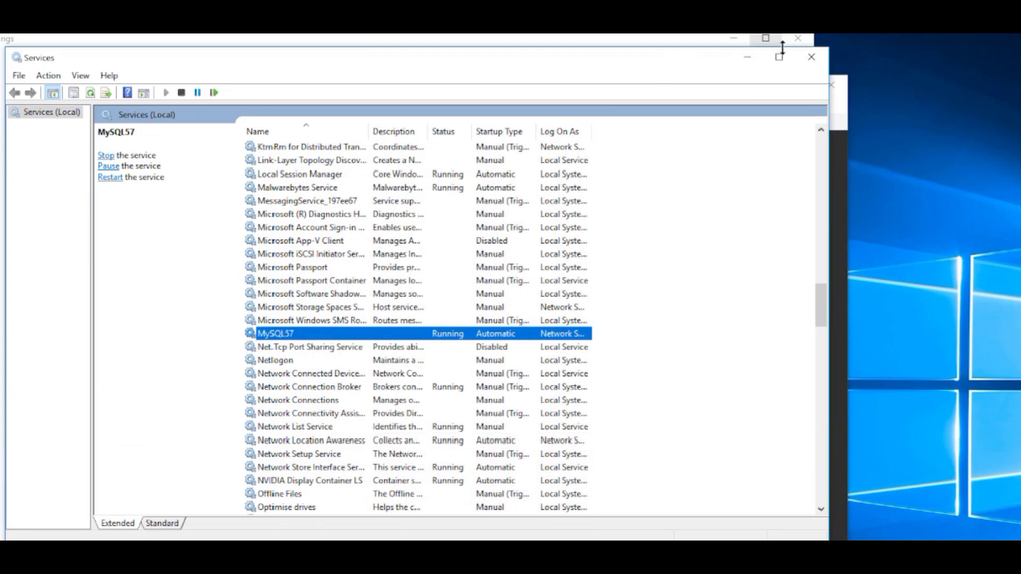
left_click(811, 58)
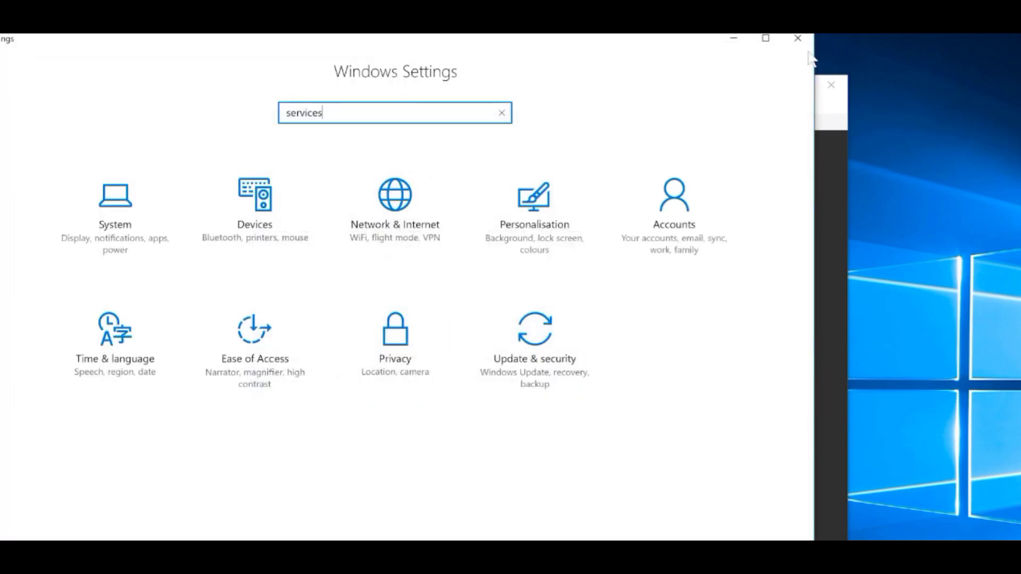
Reopen local services via a 'service' search and select MySQL57 to check its Automatic startup.
key("Return")
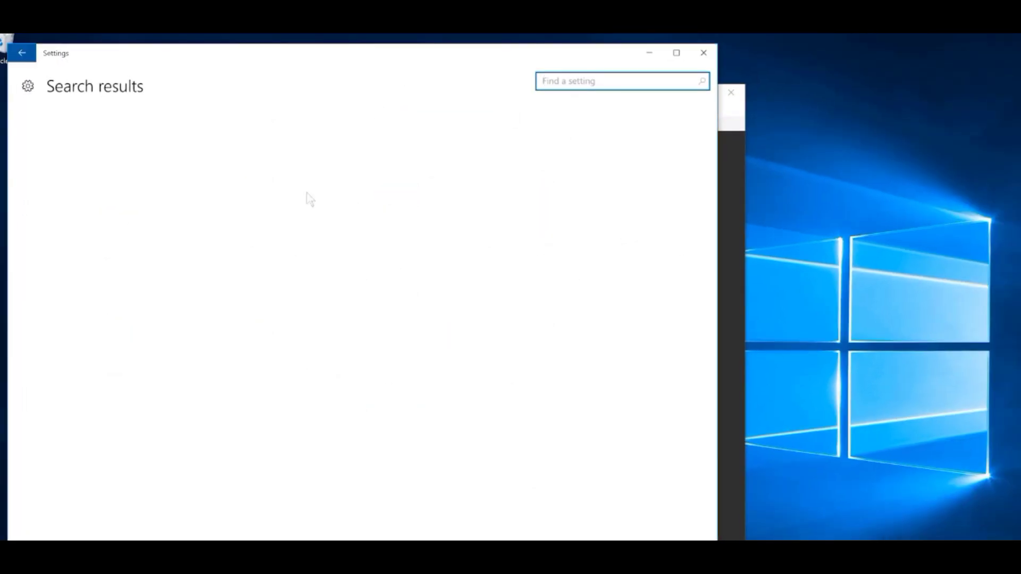
type("services")
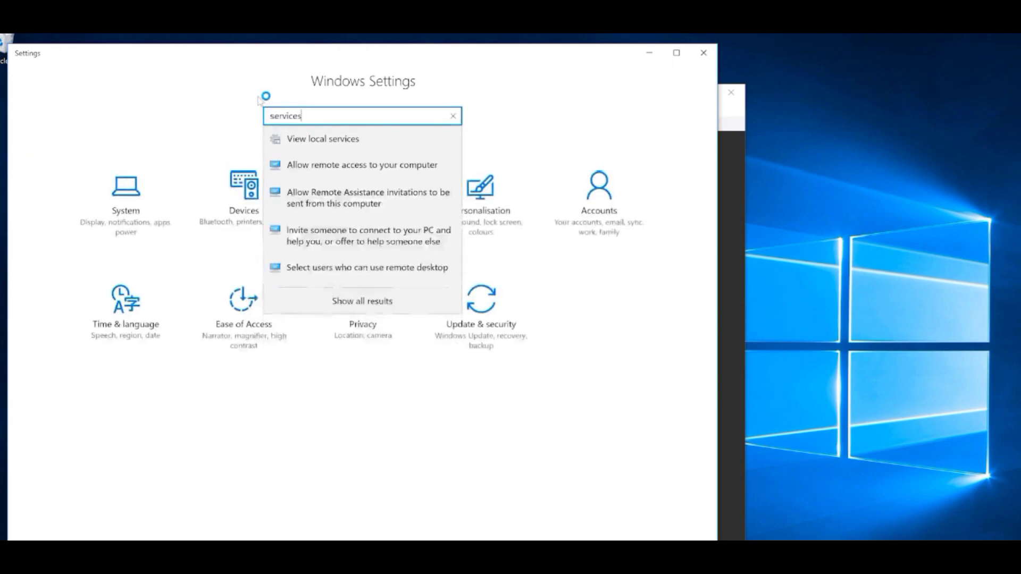
left_click(298, 140)
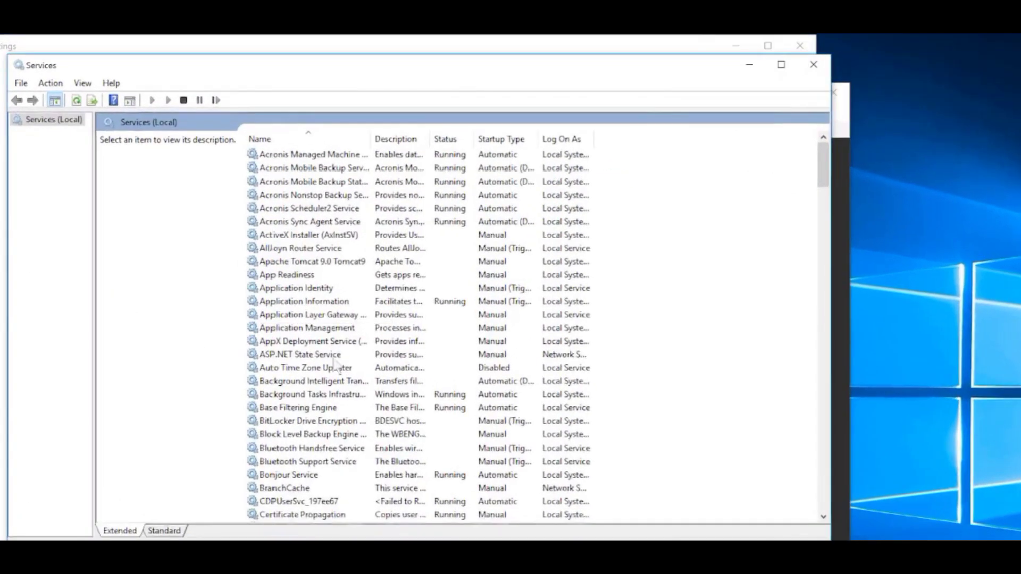
scroll(325, 319, "down", 20)
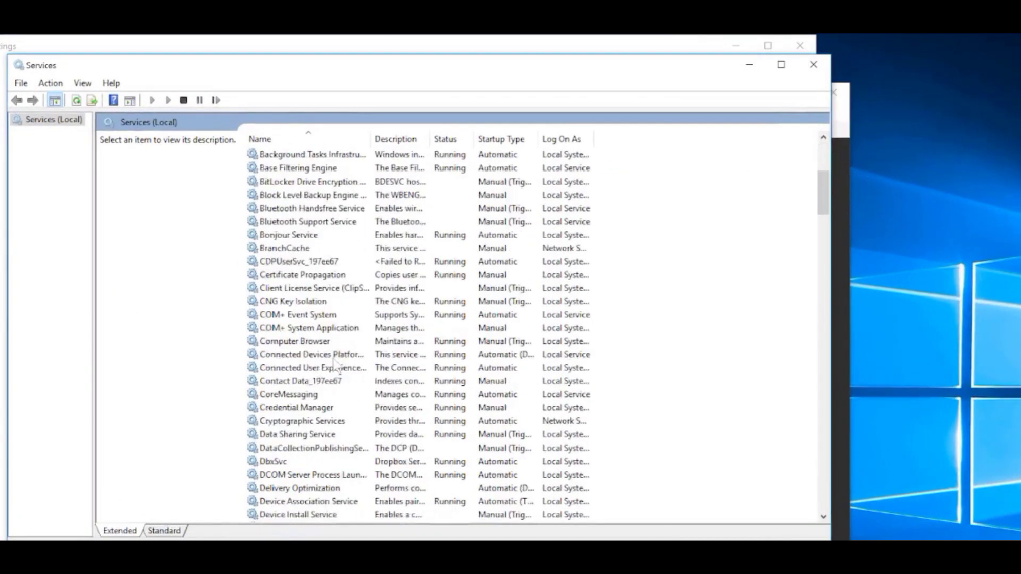
scroll(336, 367, "down", 5)
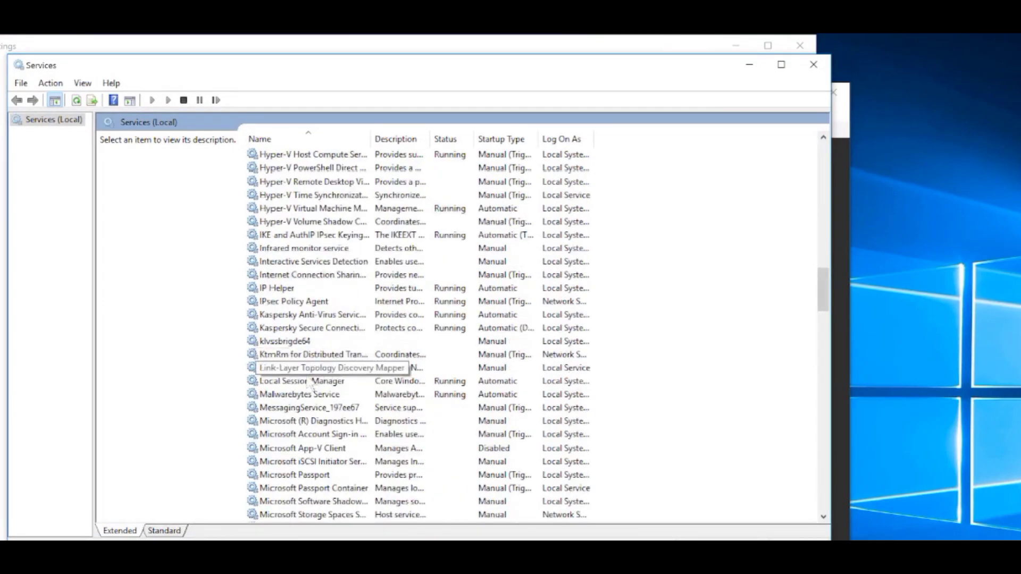
scroll(311, 369, "down", 5)
scroll(307, 369, "up", 1)
left_click(285, 381)
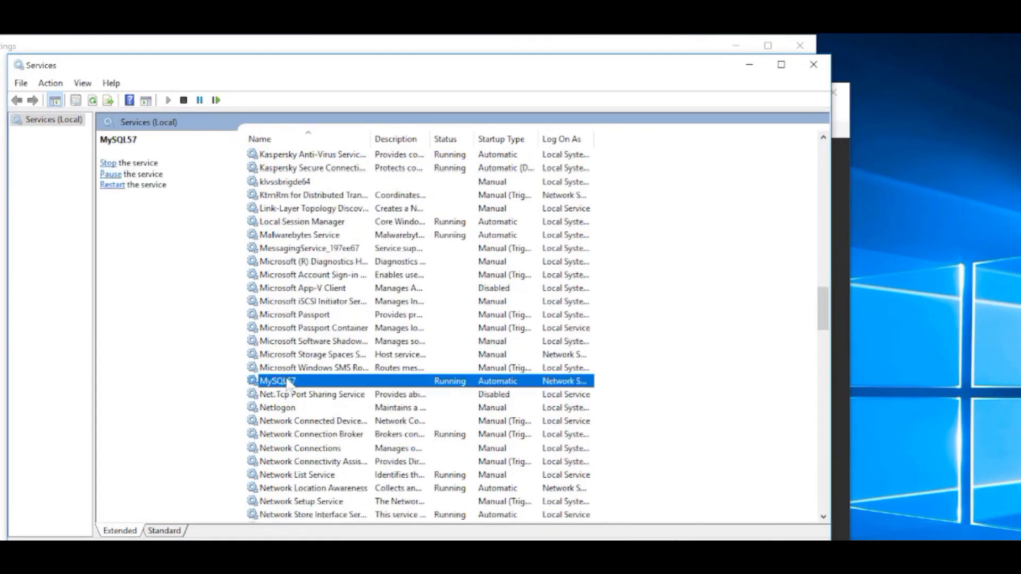
right_click(442, 385)
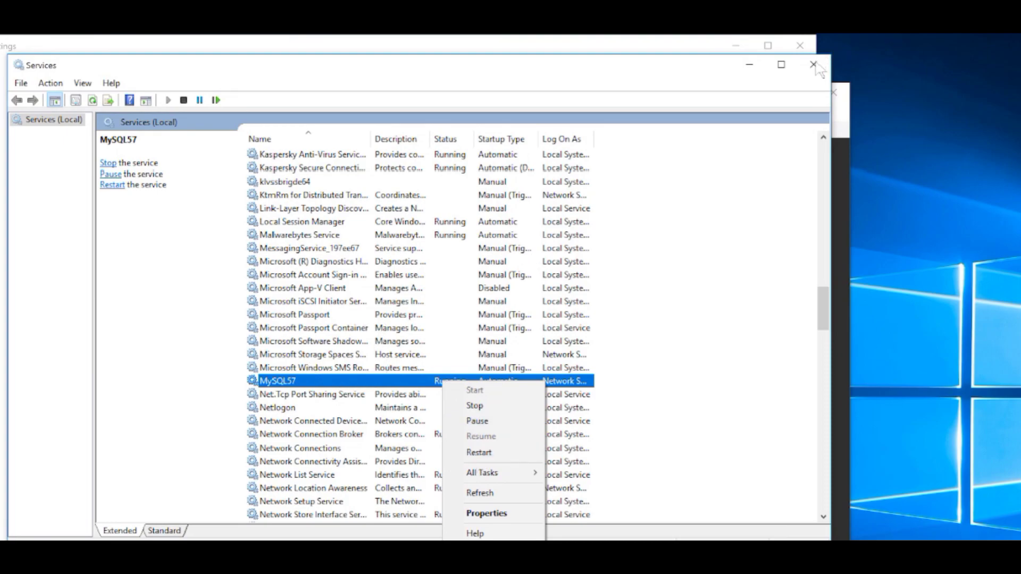
left_click(385, 45)
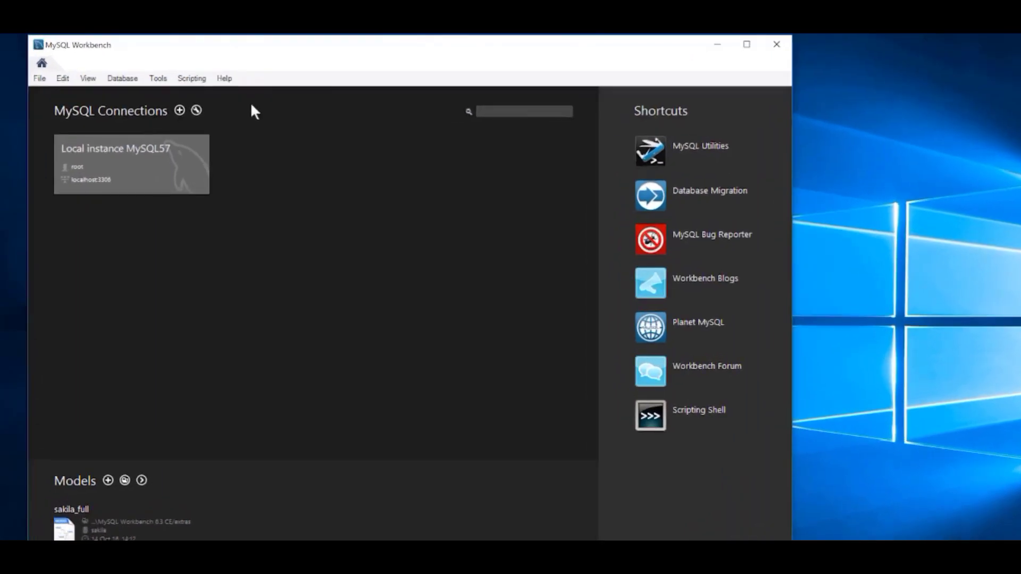
Open the Local instance MySQL57 connection and log in with the root password.
left_click(131, 160)
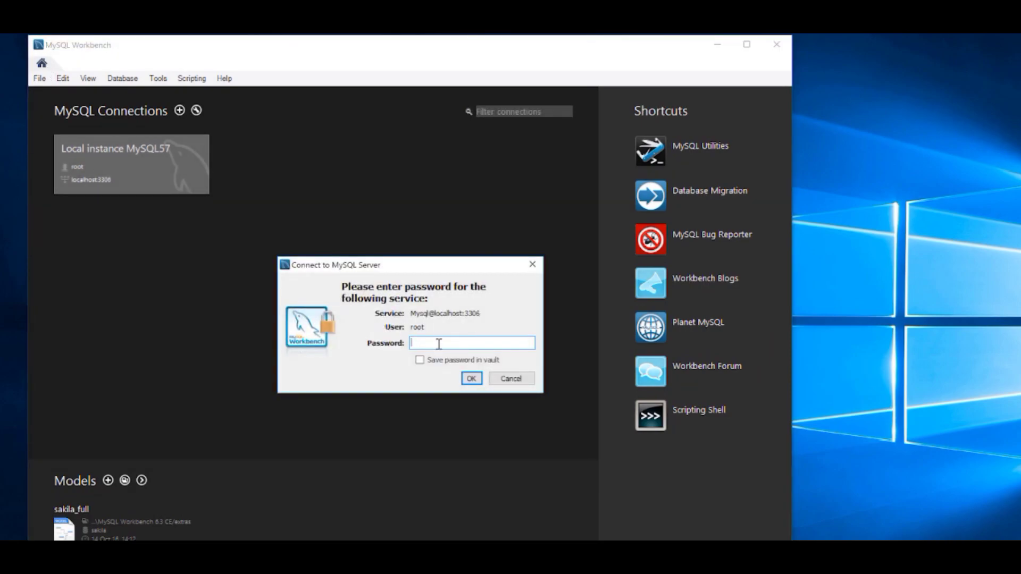
left_click(471, 378)
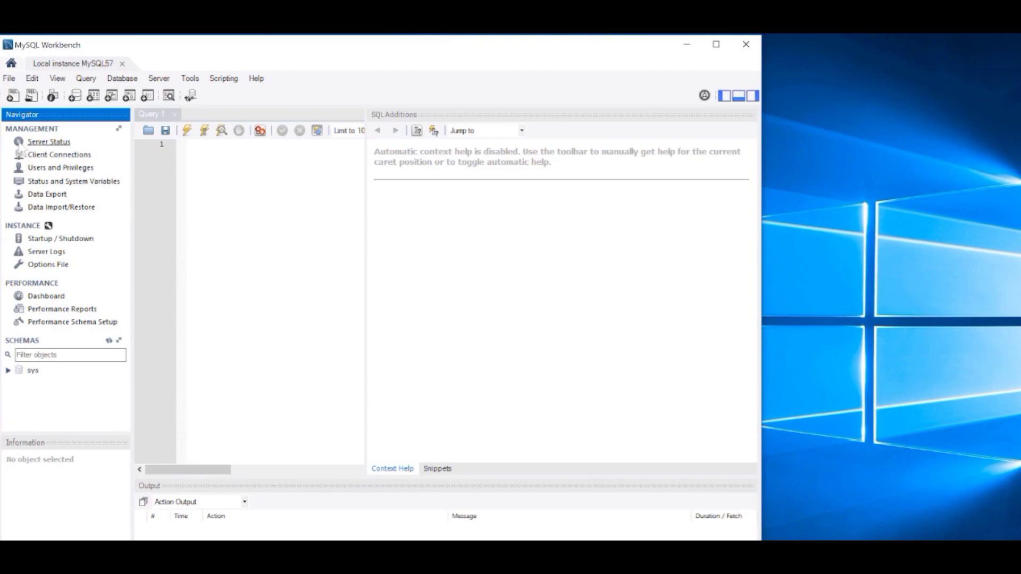
Check Server Status and the user accounts (devuser, mysql.sys, root), then go back to the Workbench home screen.
left_click(43, 142)
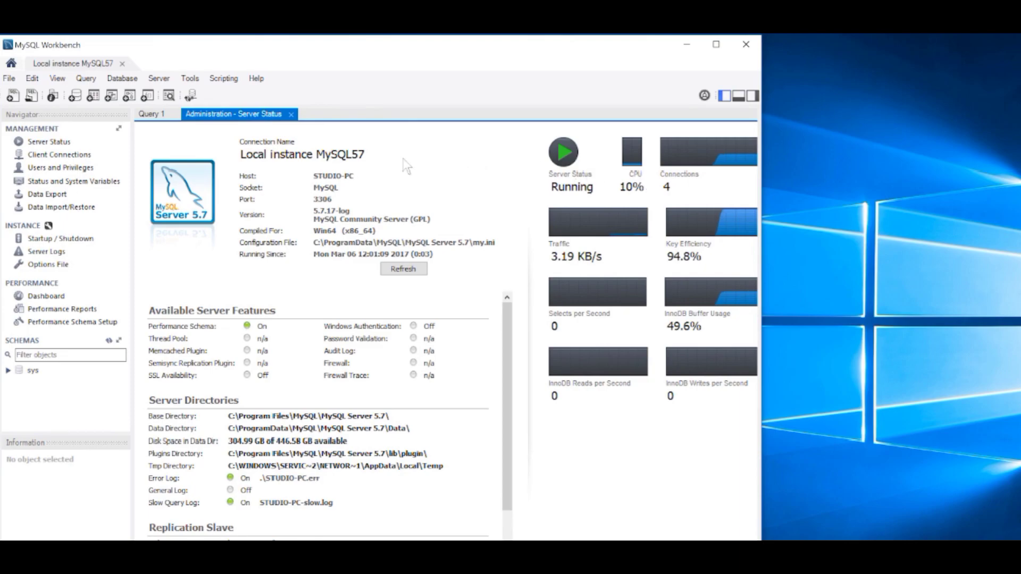
left_click(41, 168)
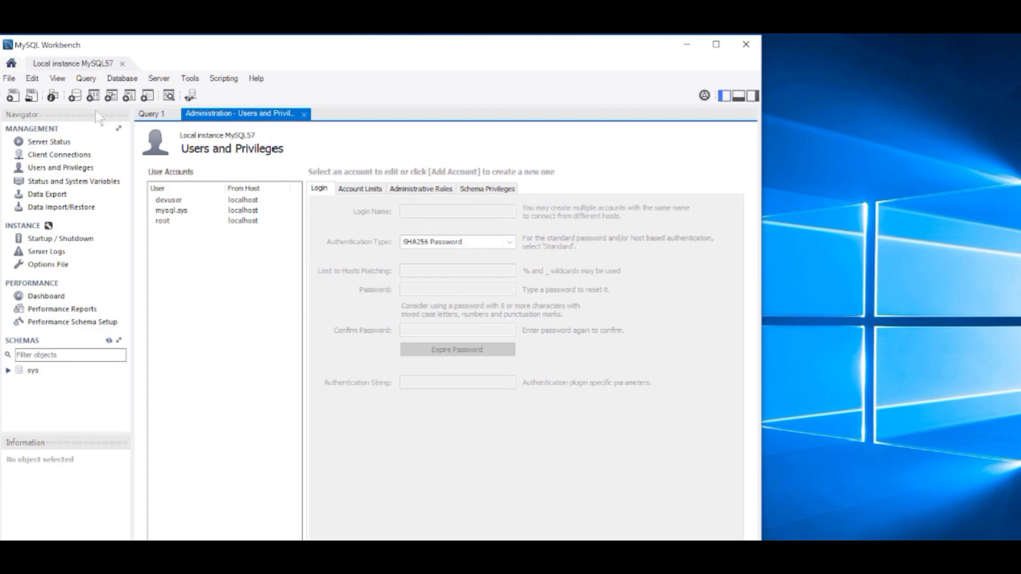
left_click(58, 79)
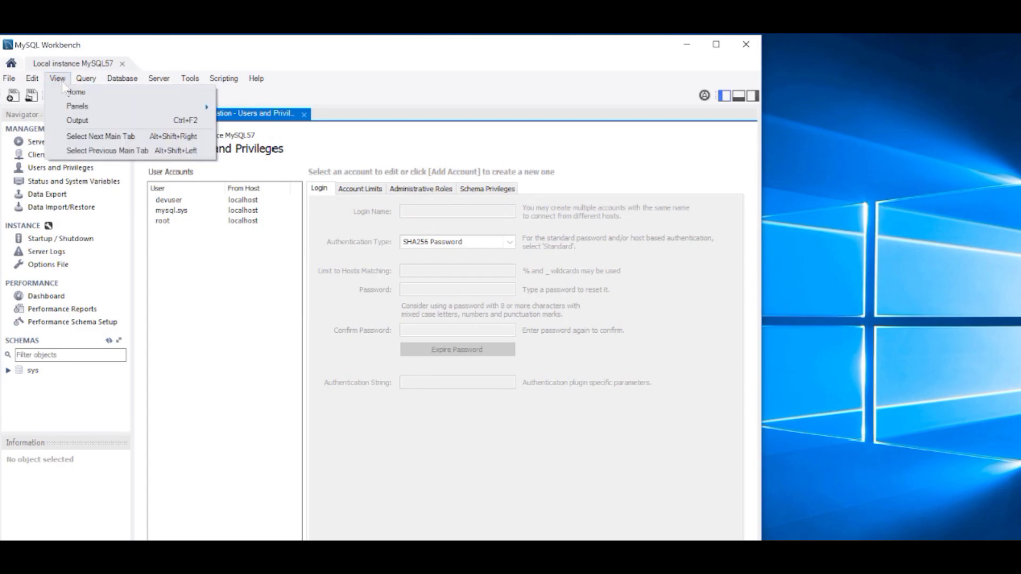
left_click(76, 92)
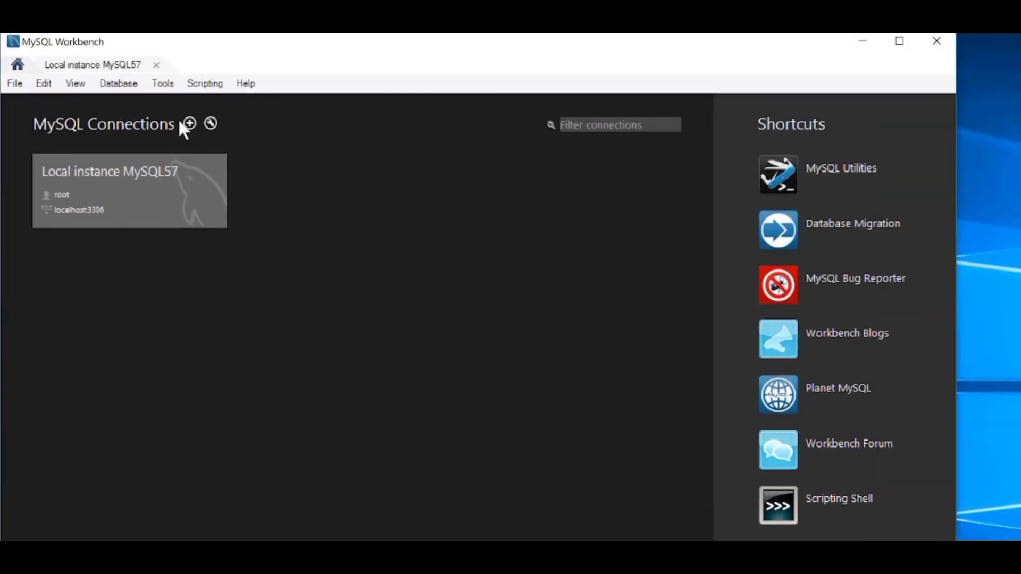
left_click(211, 123)
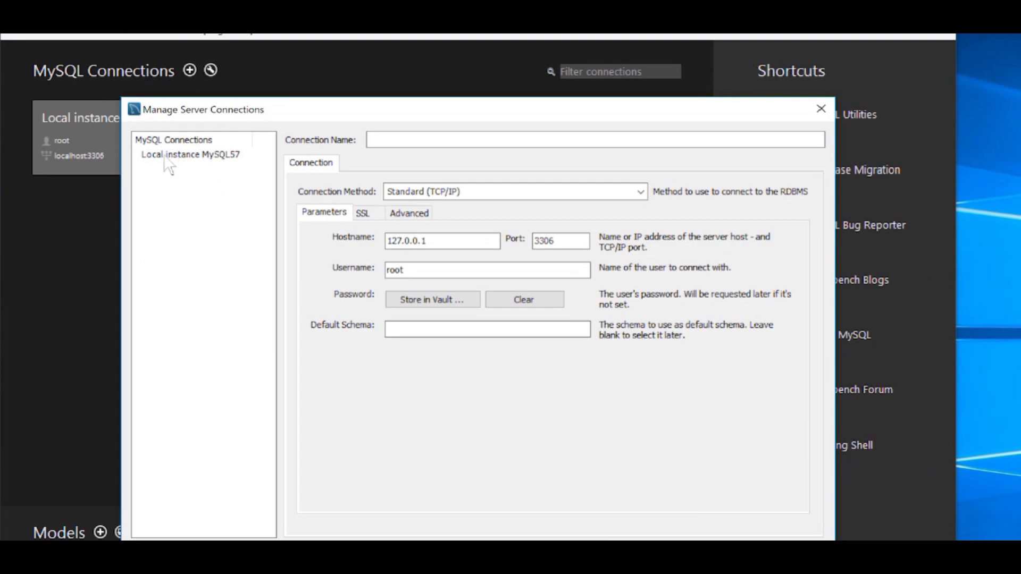
left_click(194, 155)
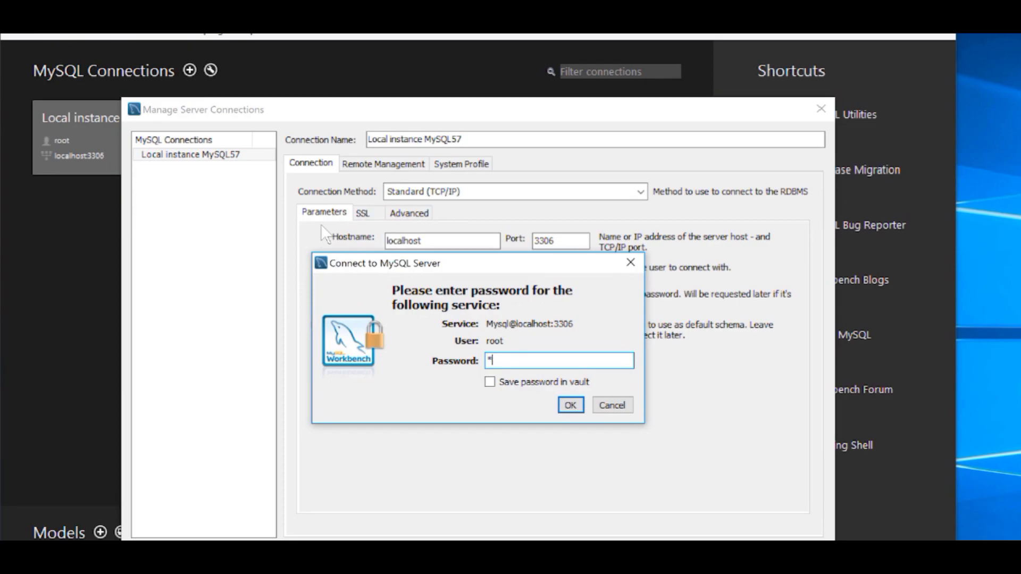
type("********")
key("Return")
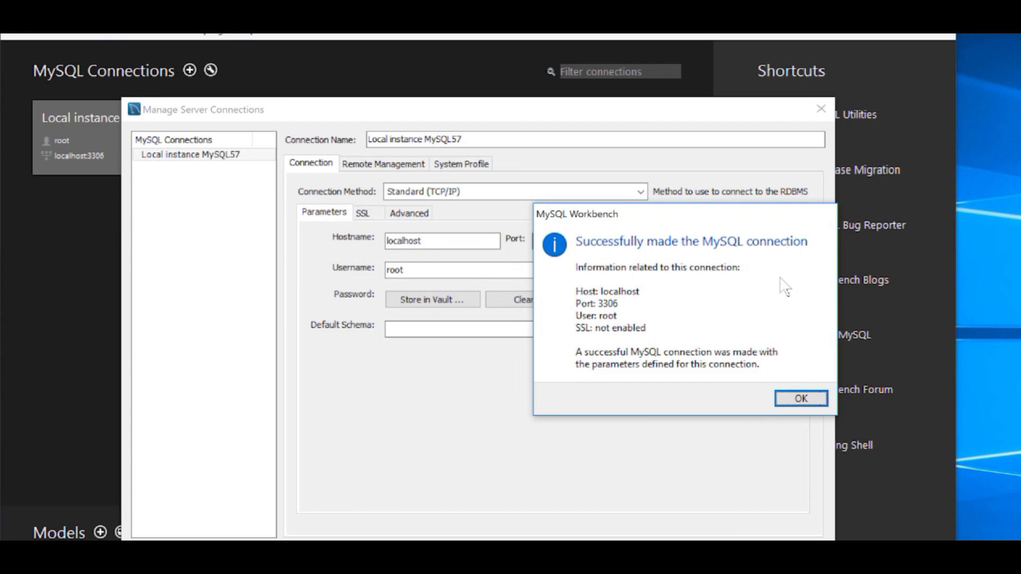
left_click(787, 396)
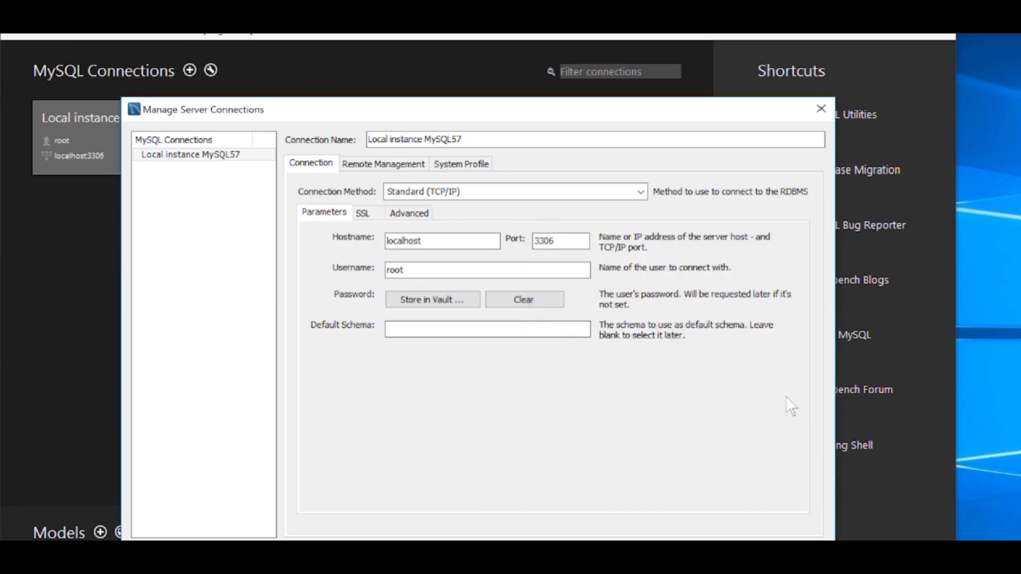
key("Escape")
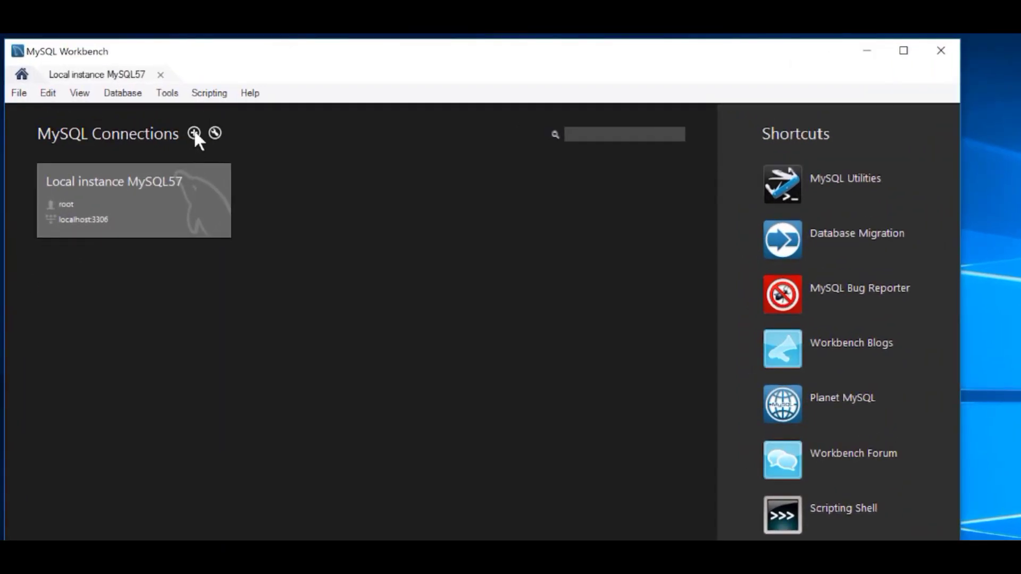
Create a new connection named 'development' with username devuser replacing root.
left_click(194, 133)
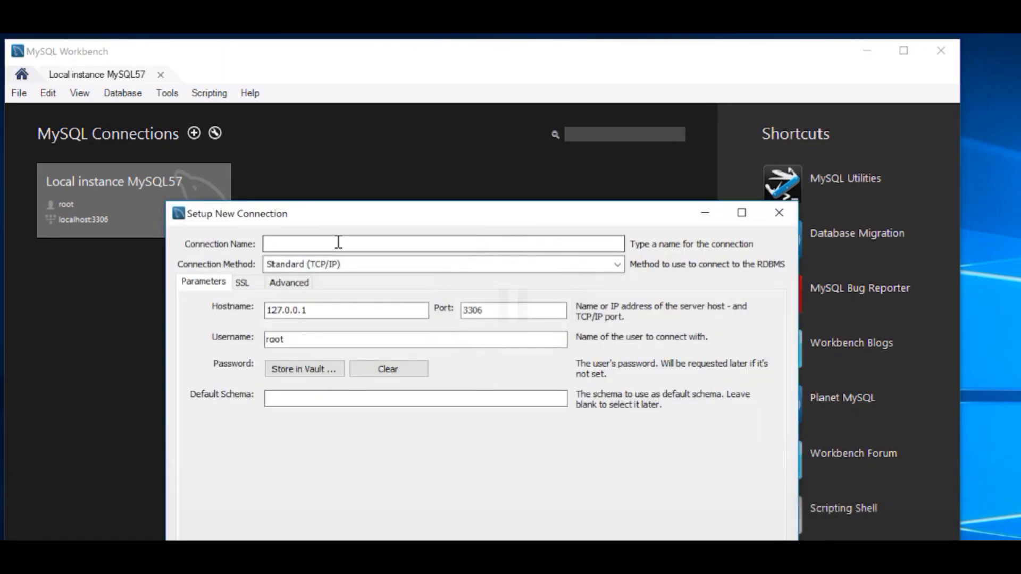
left_click(338, 243)
type("development")
left_click(287, 339)
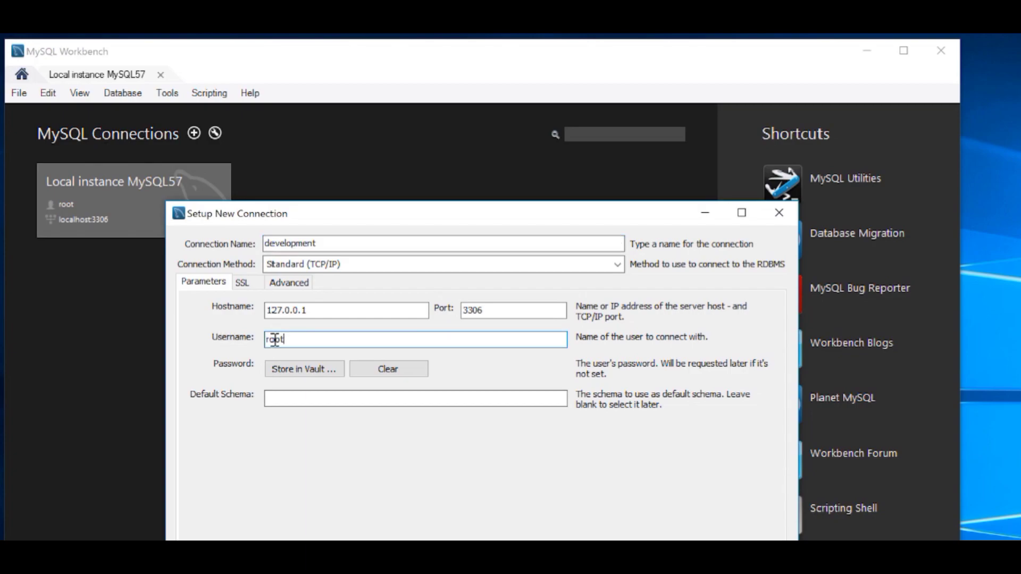
double_click(274, 339)
type("devuser")
Test the development connection with devuser's password, then save it after the test succeeds.
left_click(589, 530)
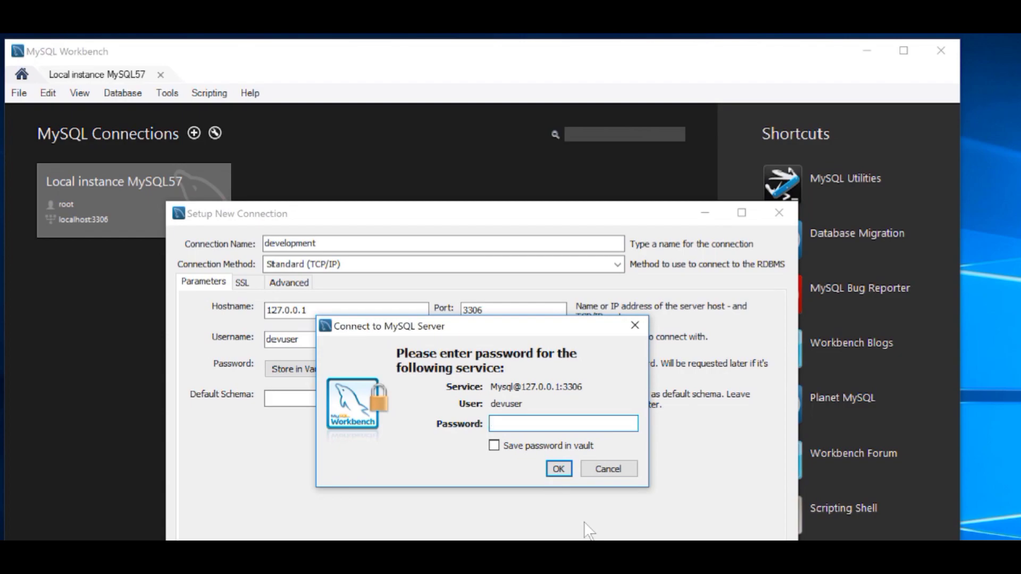
type("*************")
left_click(559, 469)
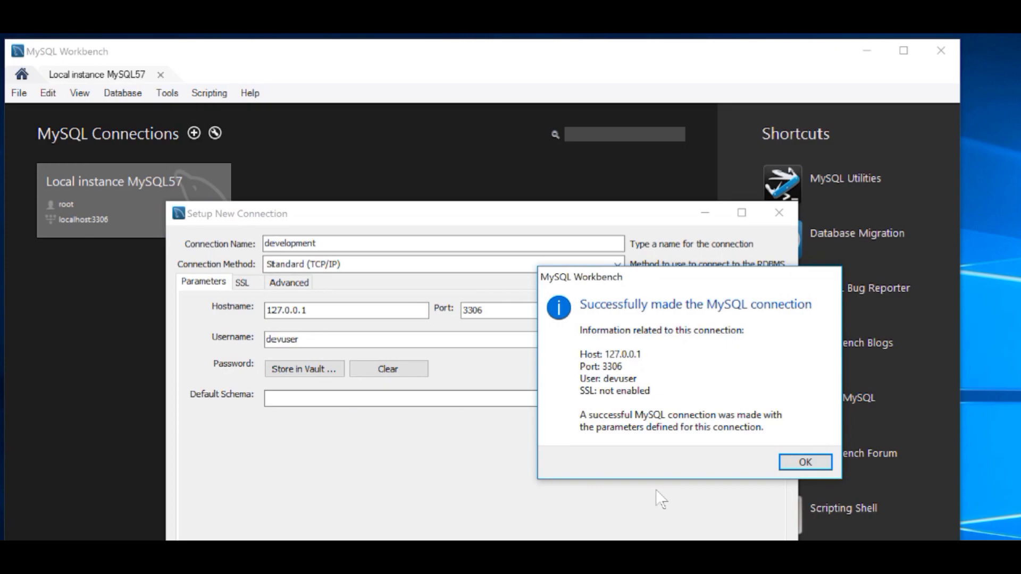
left_click(804, 461)
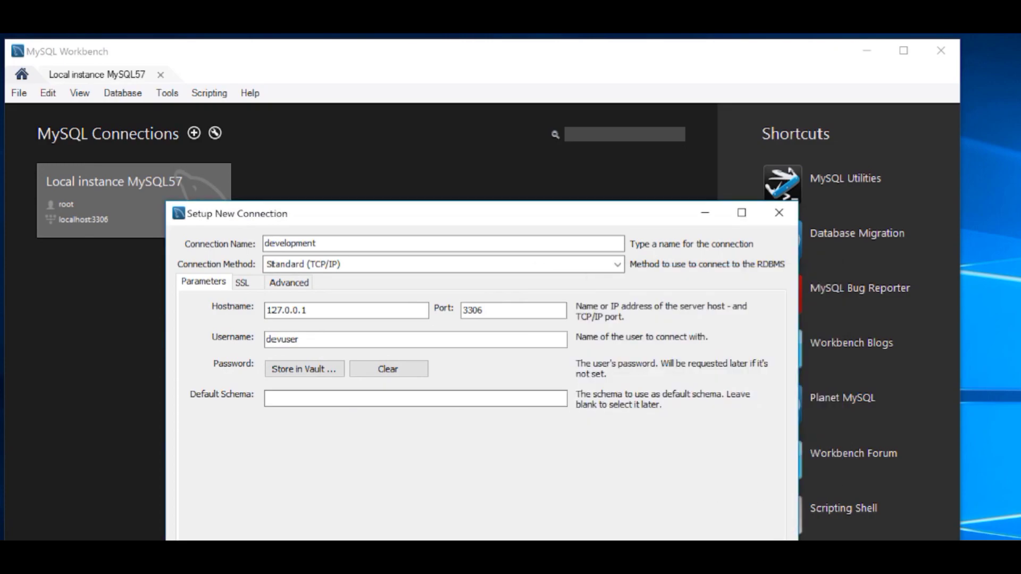
key("Return")
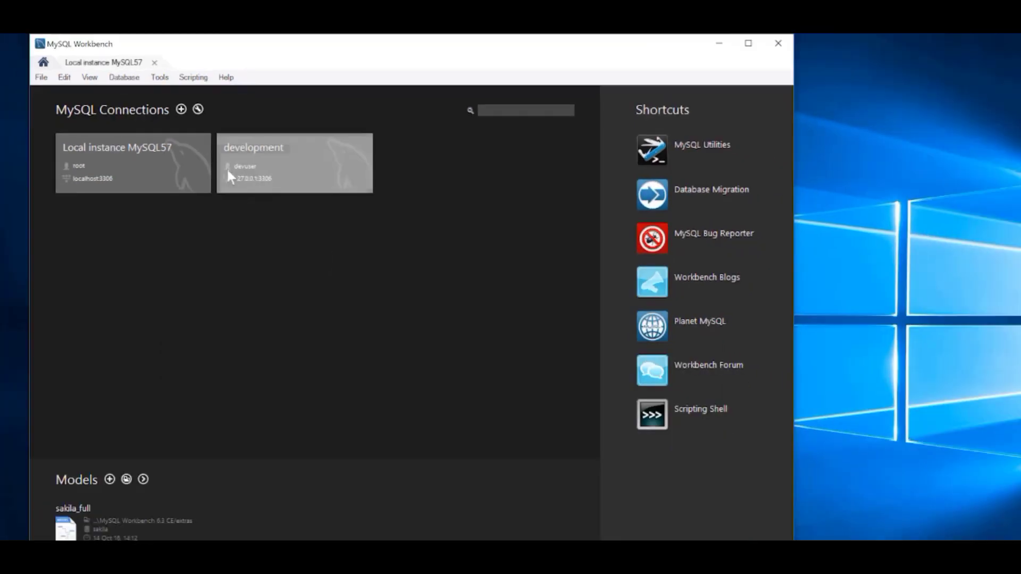